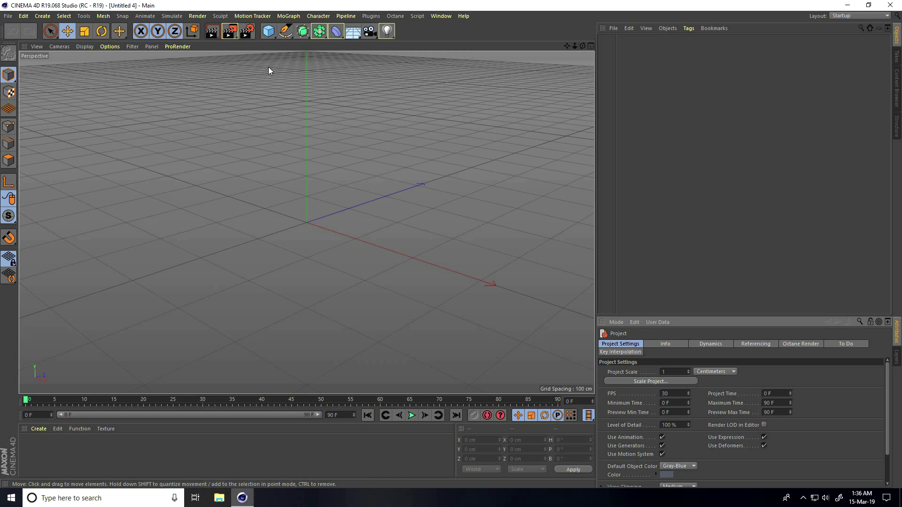
Step: Create a Cube primitive from the toolbar's Cube menu
left_click_drag(268, 31, 368, 49)
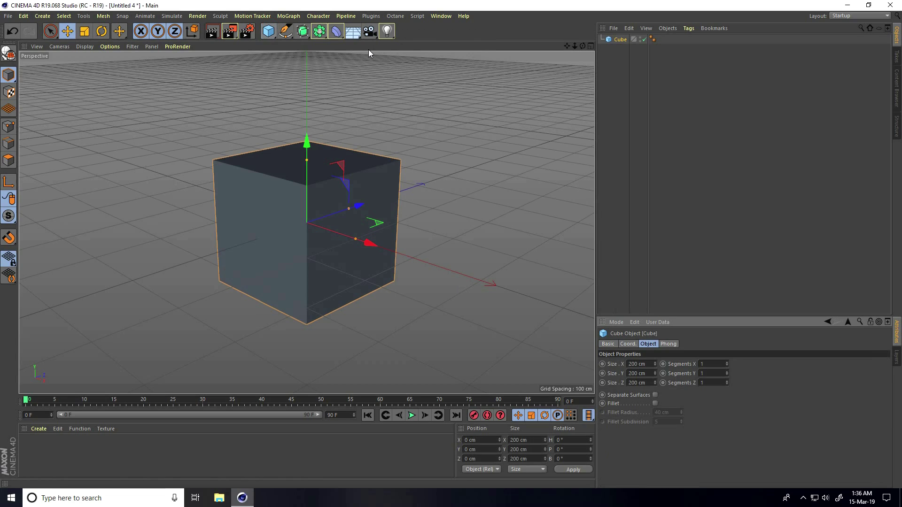
Step: Set the cube's Size X, Size Y and Size Z to 100 cm each
left_click(648, 363)
key("Tab")
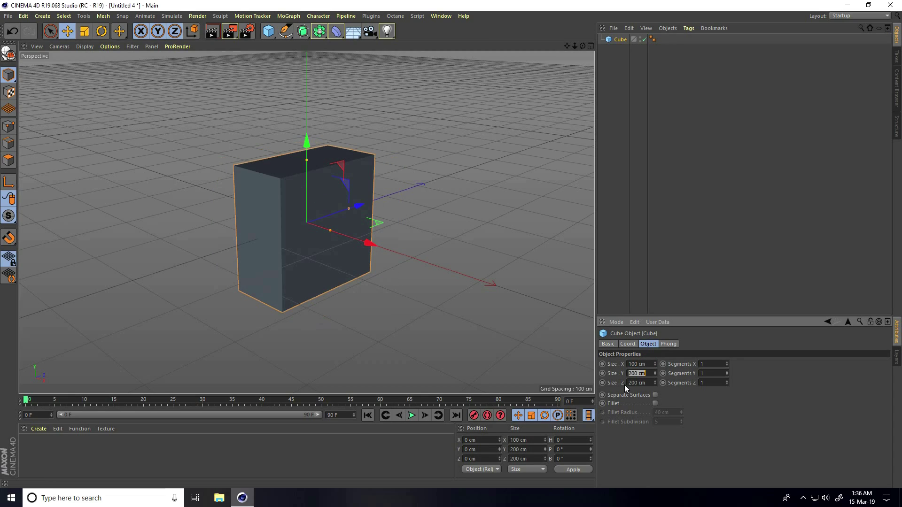
type("100")
key("Tab")
type("10")
key("Return")
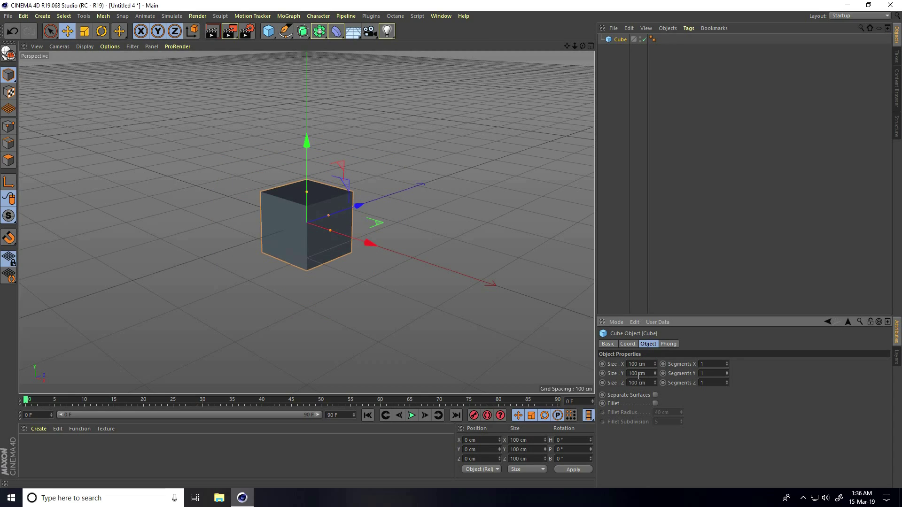
Step: Add a MoGraph Cloner and make the cube its child
left_click(288, 16)
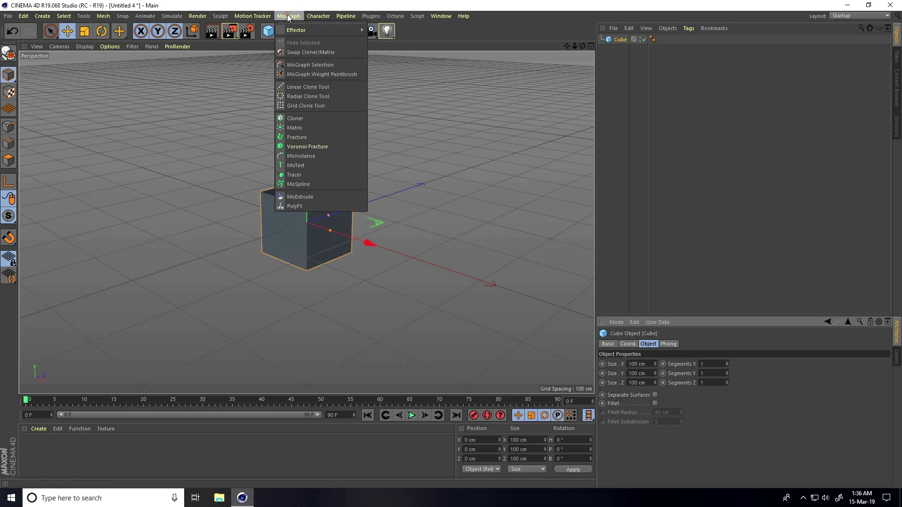
left_click(300, 118)
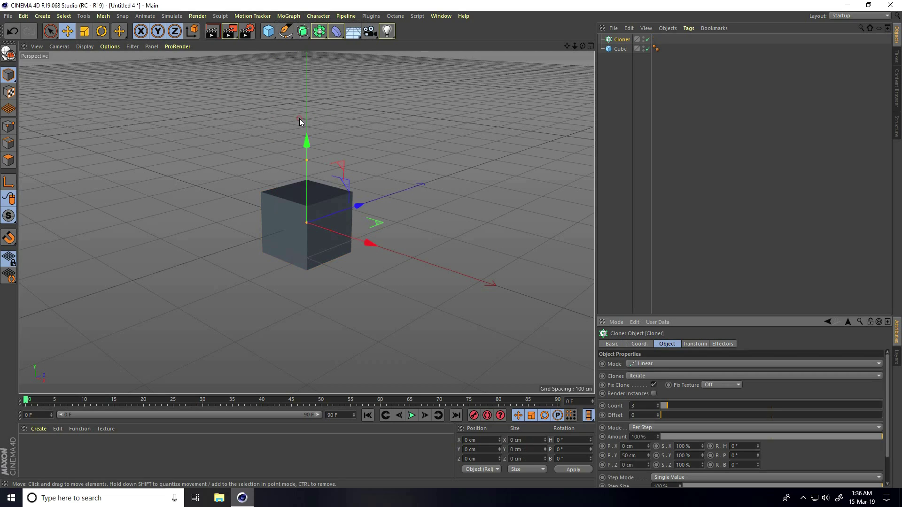
left_click(617, 48)
left_click_drag(619, 50, 618, 41)
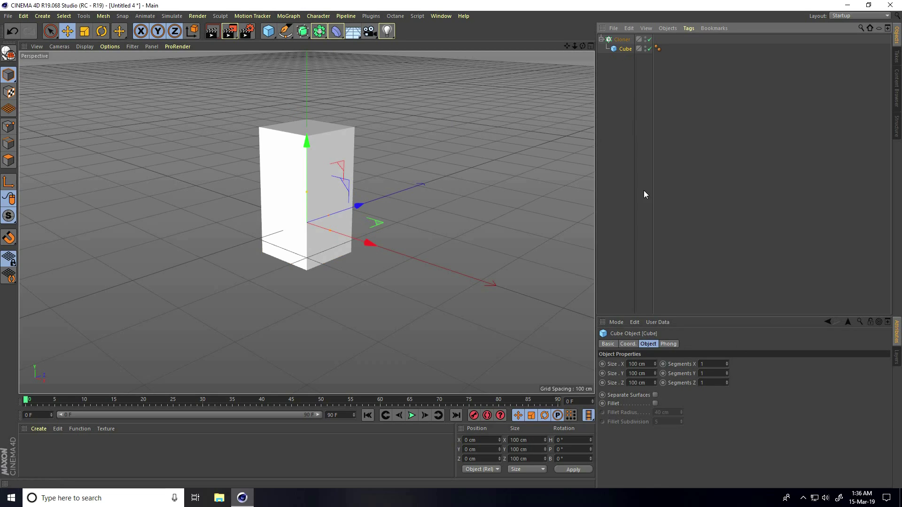
Step: Set the Cloner's mode to Grid Array for a 3×3×3 block of cubes
left_click(620, 39)
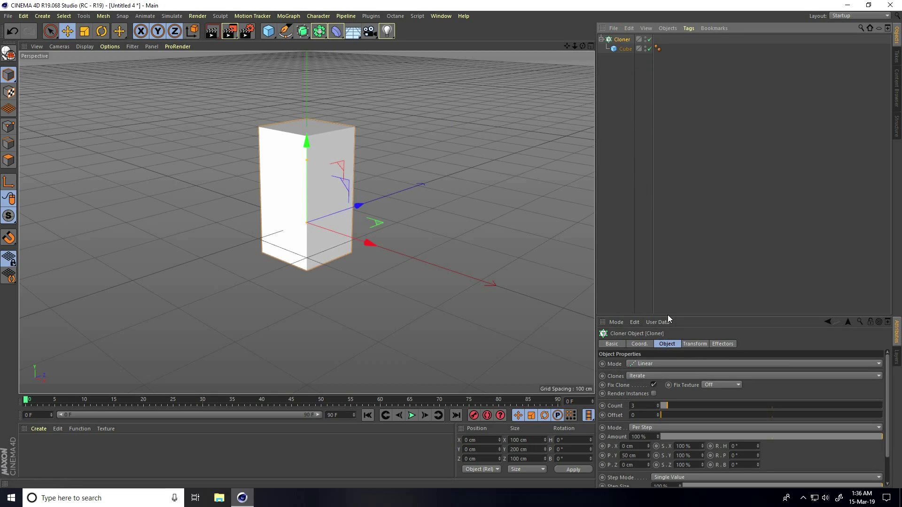
left_click_drag(668, 316, 667, 300)
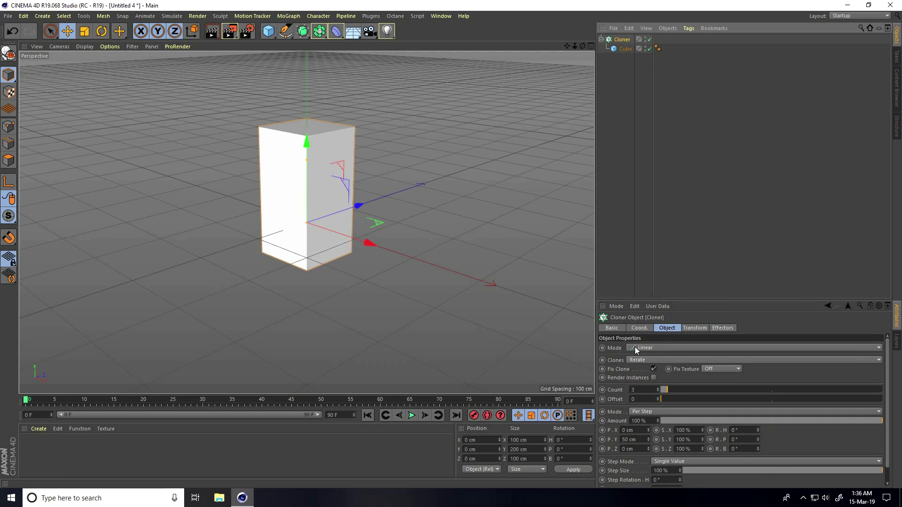
left_click(635, 348)
left_click(657, 385)
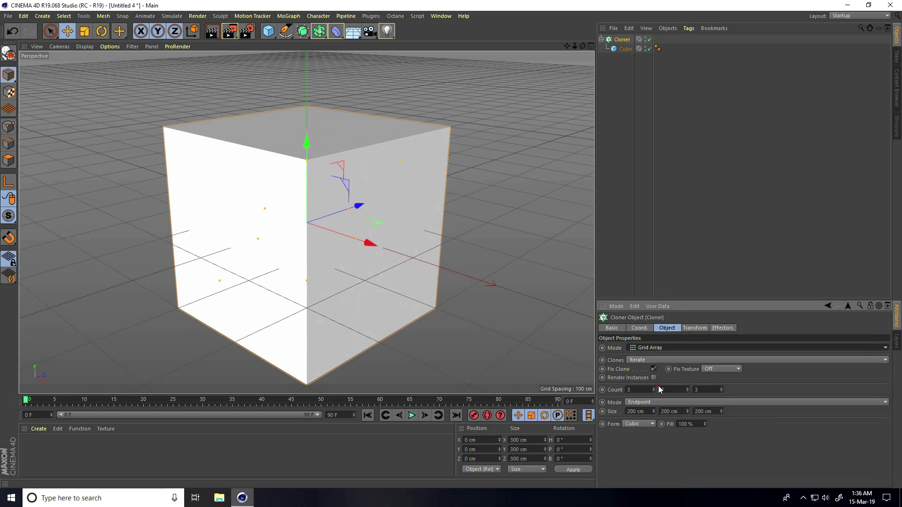
middle_click_drag(365, 202, 362, 168, "alt")
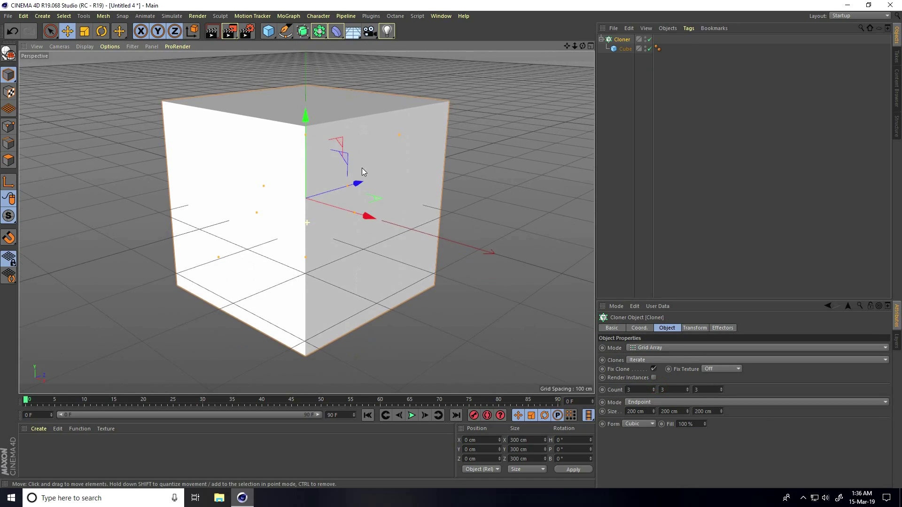
Step: Switch the viewport display to Gouraud Shading (Lines)
left_click(85, 46)
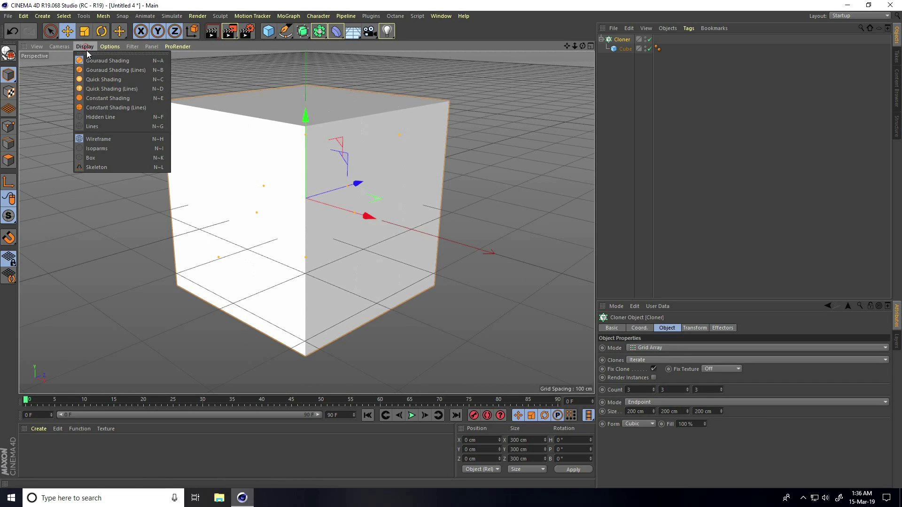
left_click(94, 65)
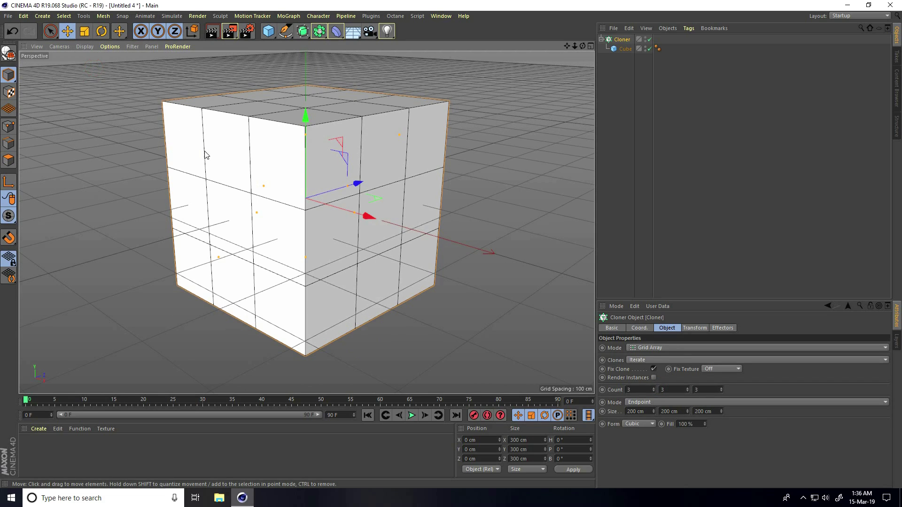
middle_click_drag(203, 153, 230, 151, "alt")
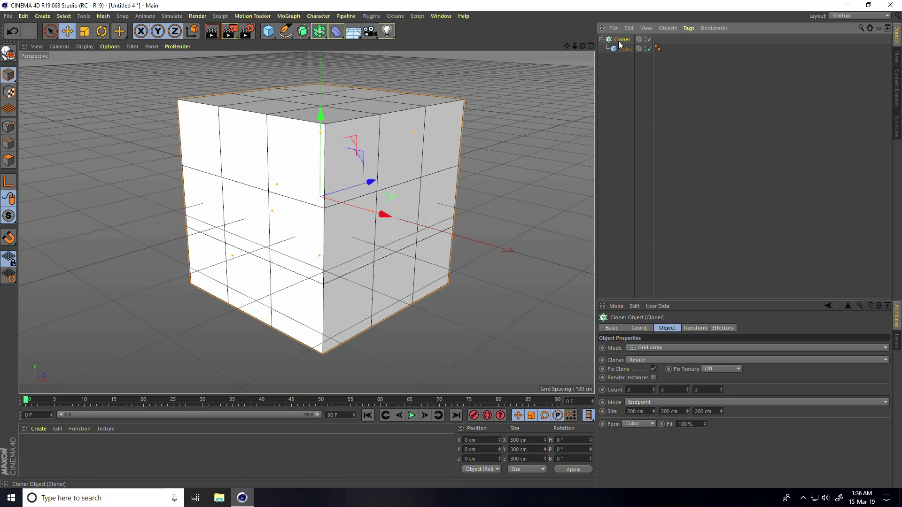
Step: Make the Cloner editable, expand it, and select all 27 cubes, Cube 0 to Cube 26
left_click(8, 53)
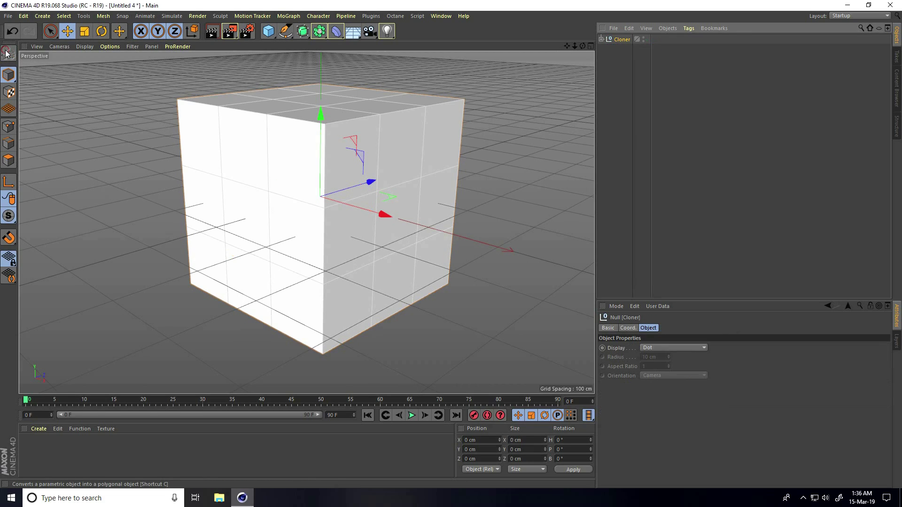
left_click(601, 40)
left_click_drag(685, 302, 688, 334)
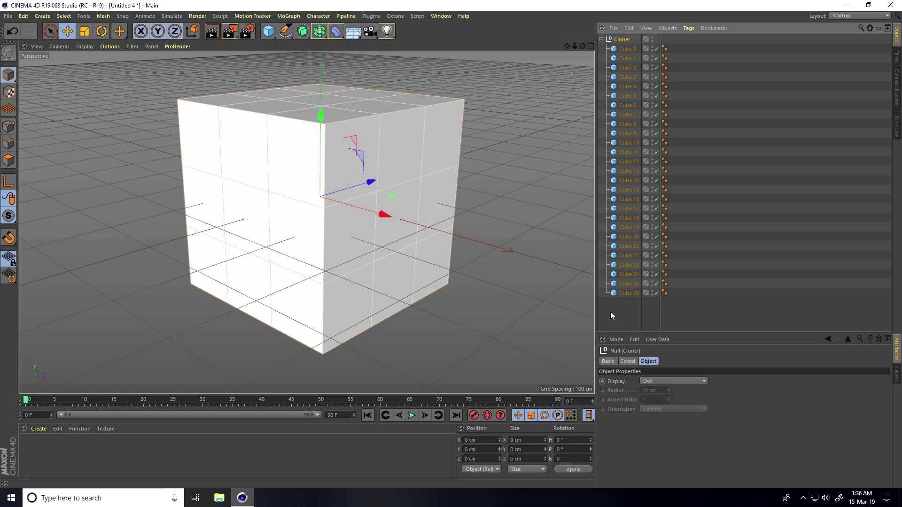
left_click_drag(610, 314, 630, 45)
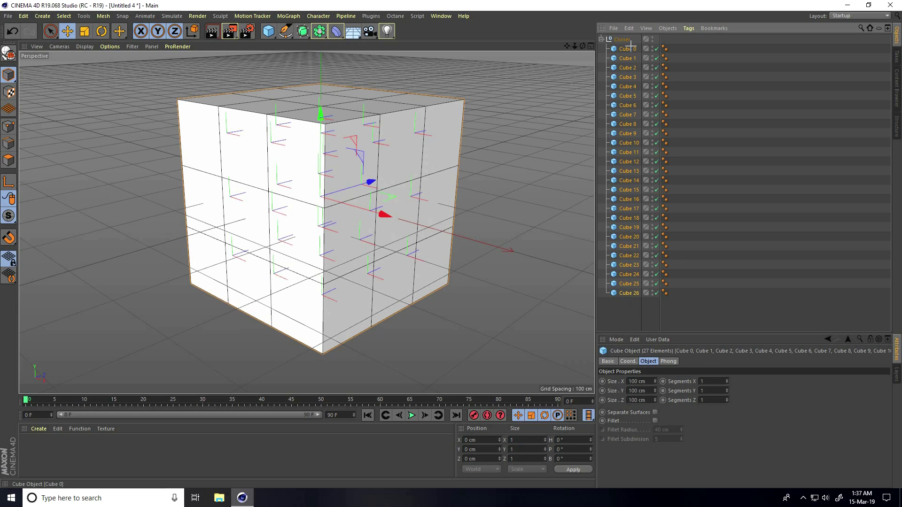
Step: Enable Fillet on all 27 cubes with 40 subdivisions and a 5 cm radius
left_click(655, 421)
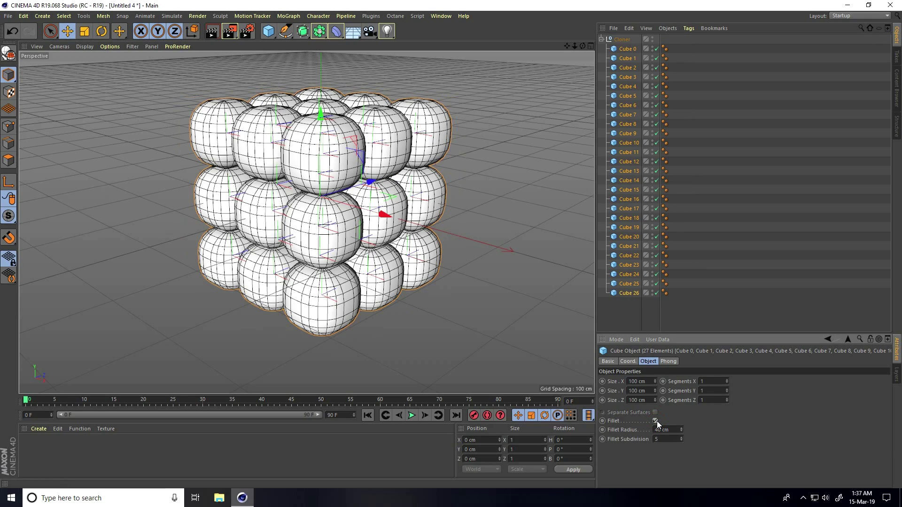
left_click(665, 439)
type("40")
key("Return")
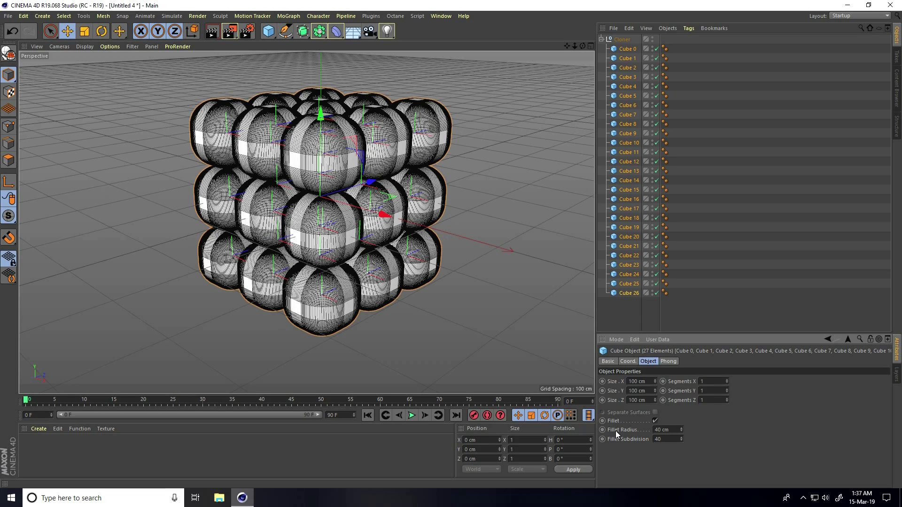
left_click(676, 429)
type("5")
key("Return")
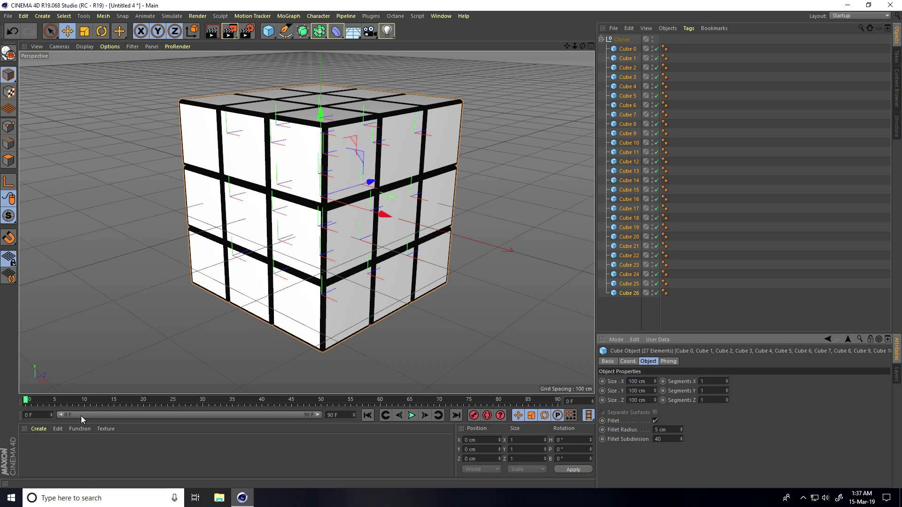
Step: Keyframe the fillet radius at 5 cm on frame 0 and 50 cm on frame 20
left_click(603, 430, "ctrl")
left_click_drag(26, 402, 148, 408)
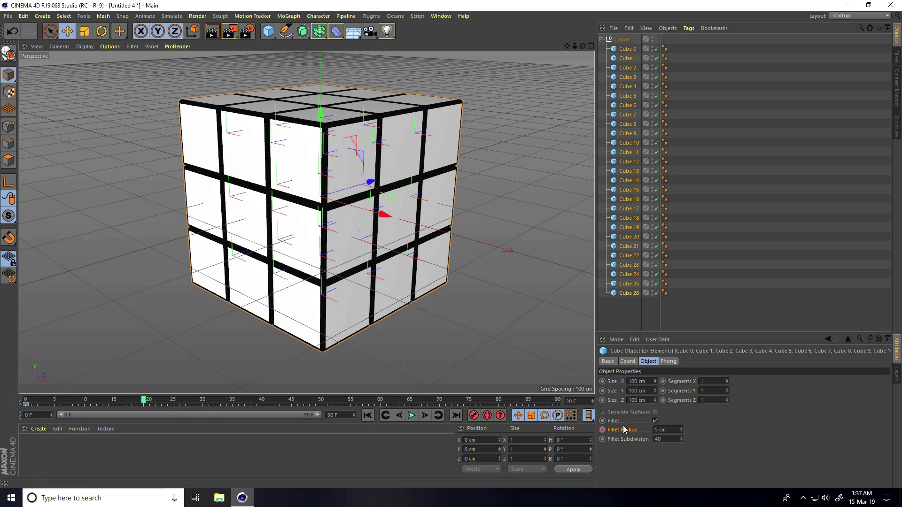
left_click_drag(669, 429, 654, 429)
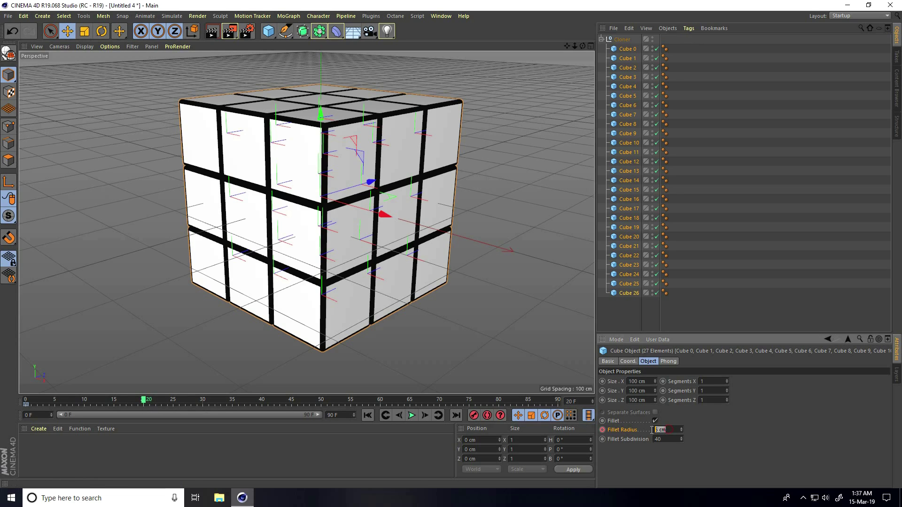
type("50")
key("Return")
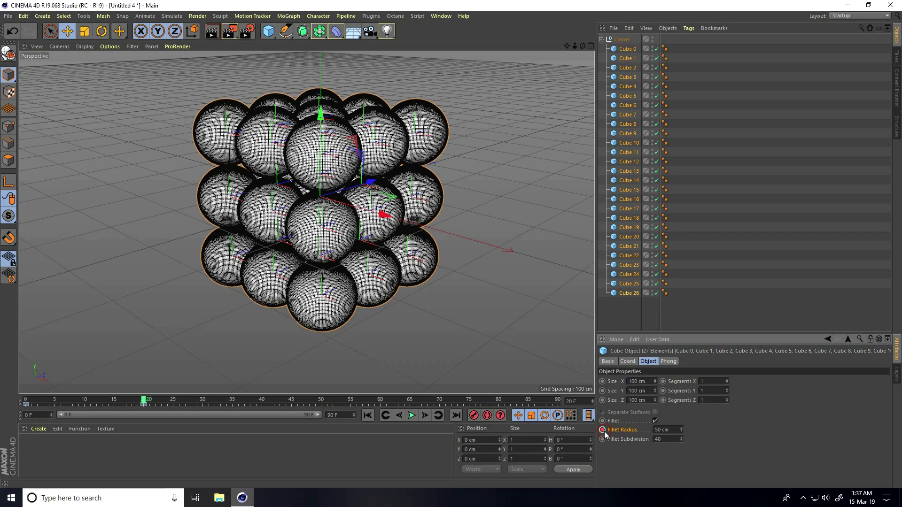
Step: Keyframe 50 cm at frame 40 and 5 cm at frame 60, then play from the start
left_click_drag(143, 400, 261, 404)
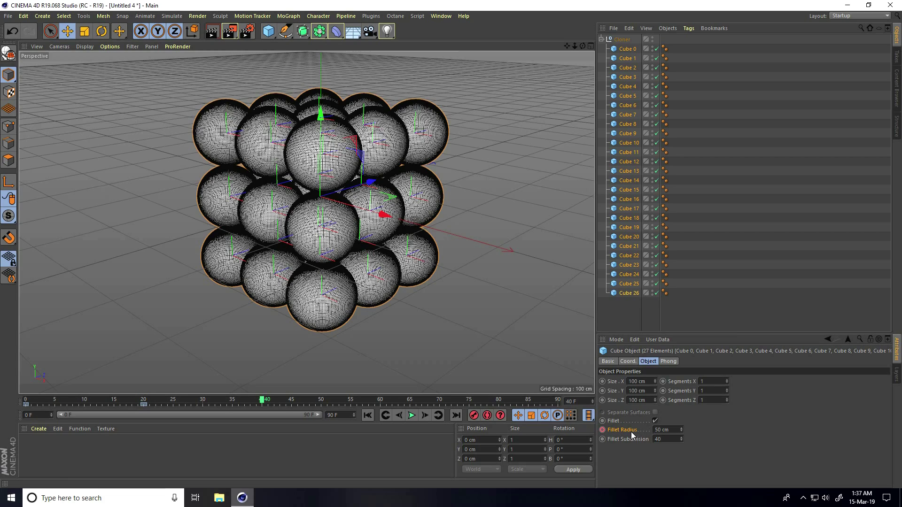
left_click(602, 430)
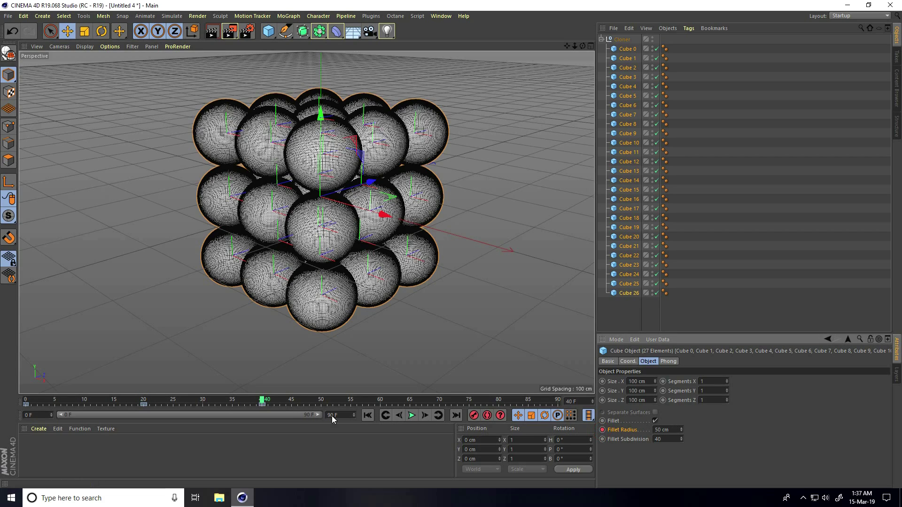
left_click_drag(262, 401, 382, 403)
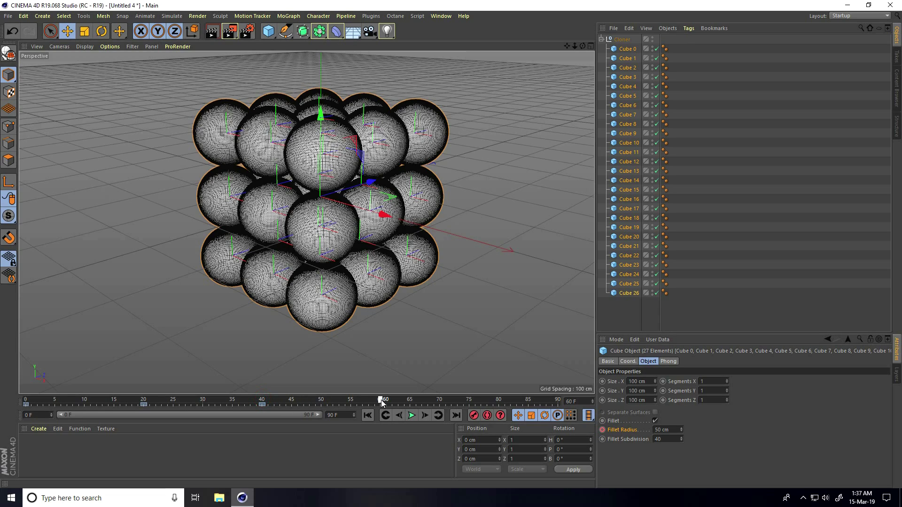
left_click(675, 429)
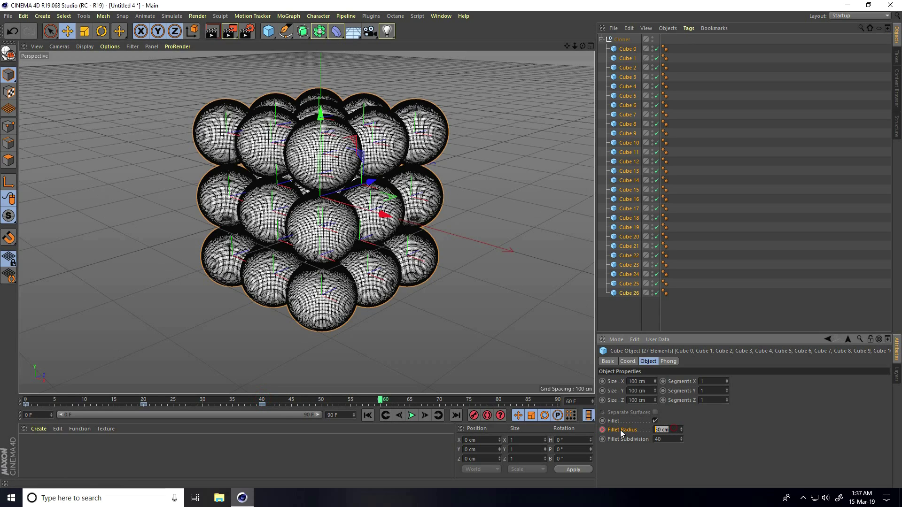
type("5")
key("Return")
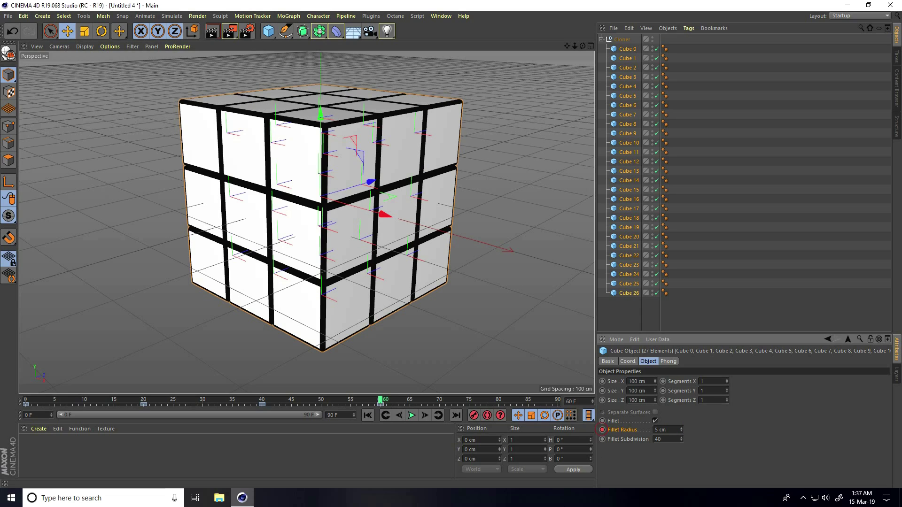
left_click(367, 415)
left_click(410, 415)
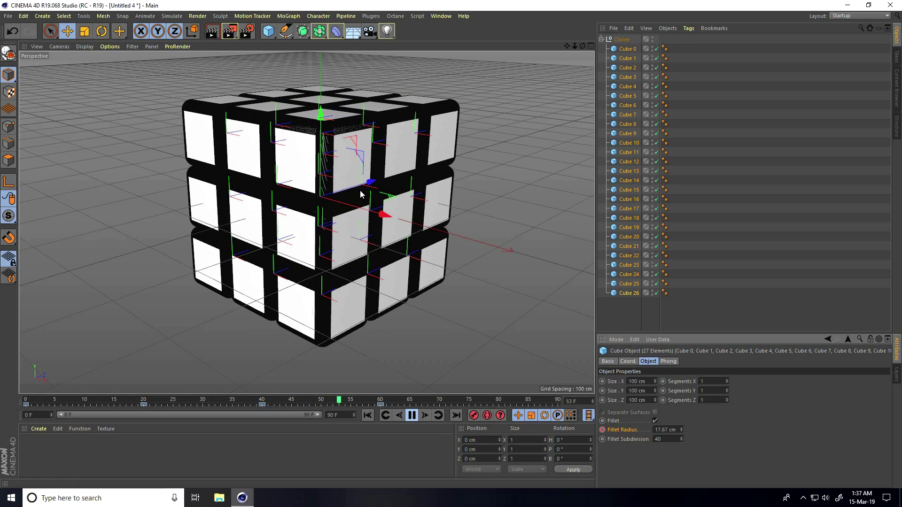
Step: Stop playback and switch the viewport to shading without outlines
left_click(411, 415)
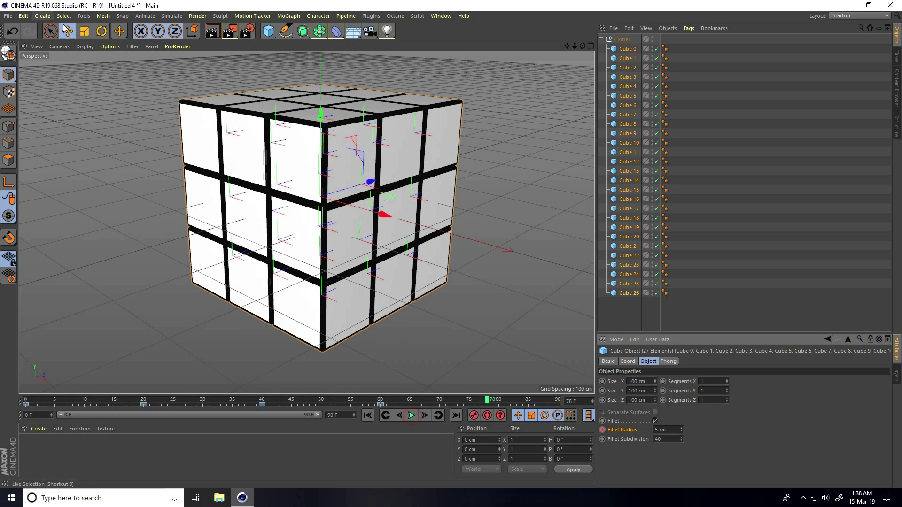
left_click(85, 47)
left_click(103, 57)
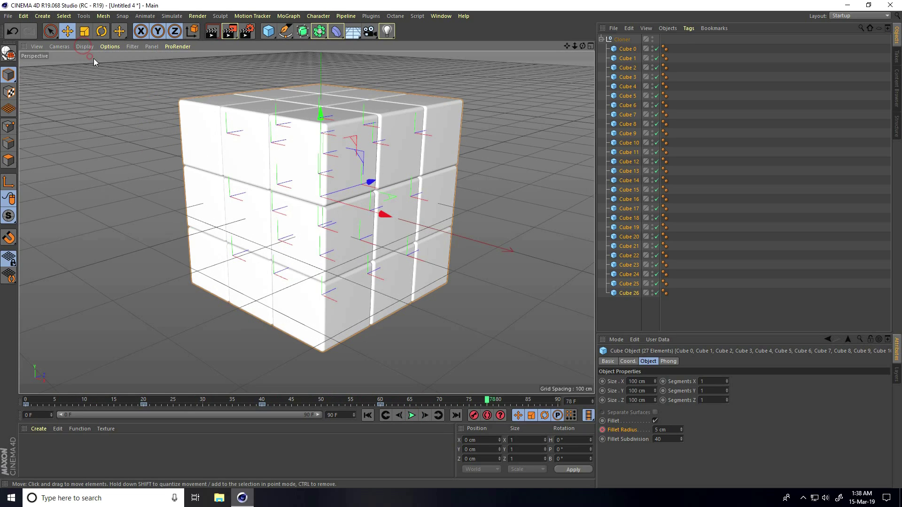
Step: Replay the fillet animation from the start, then pause and rewind to frame 0
left_click(371, 417)
left_click(410, 415)
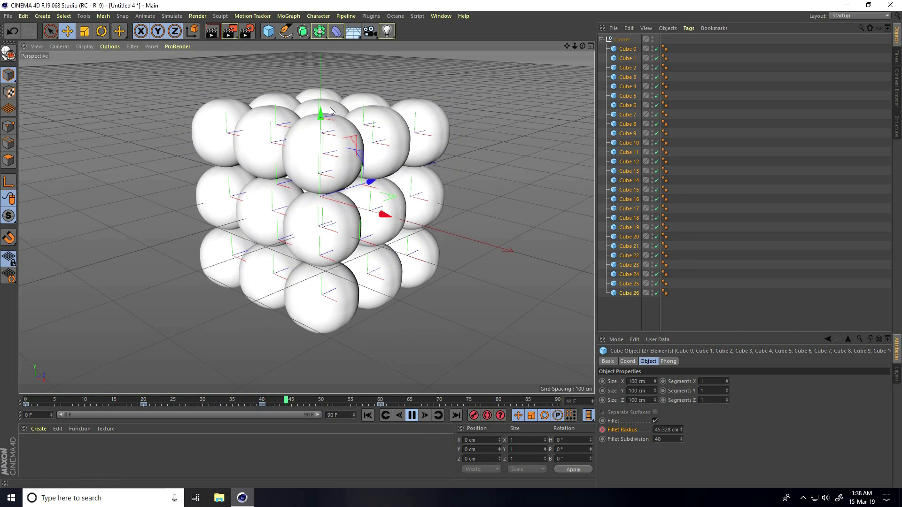
left_click(413, 416)
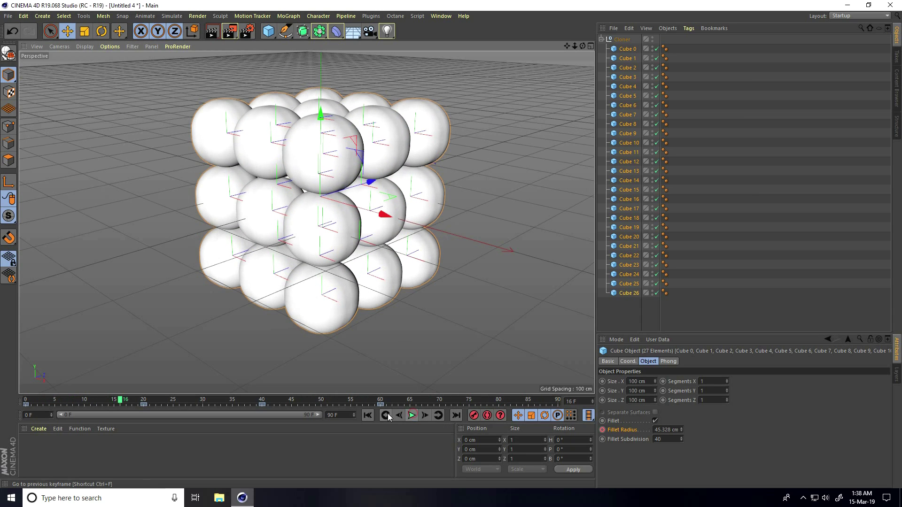
left_click(368, 415)
Step: Select the nine bottom-layer cubes in the viewport
left_click_drag(341, 316, 322, 257, "alt")
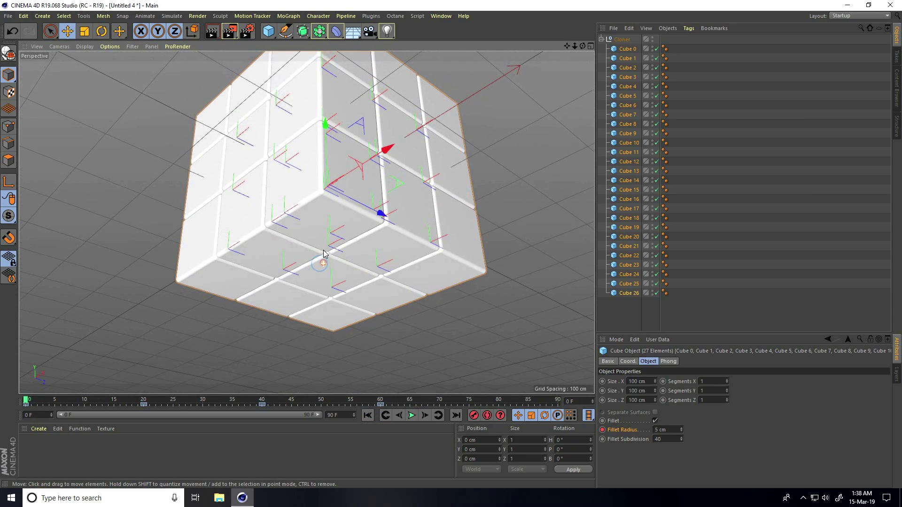
left_click(323, 215)
left_click(272, 249, "shift")
left_click(236, 281, "shift")
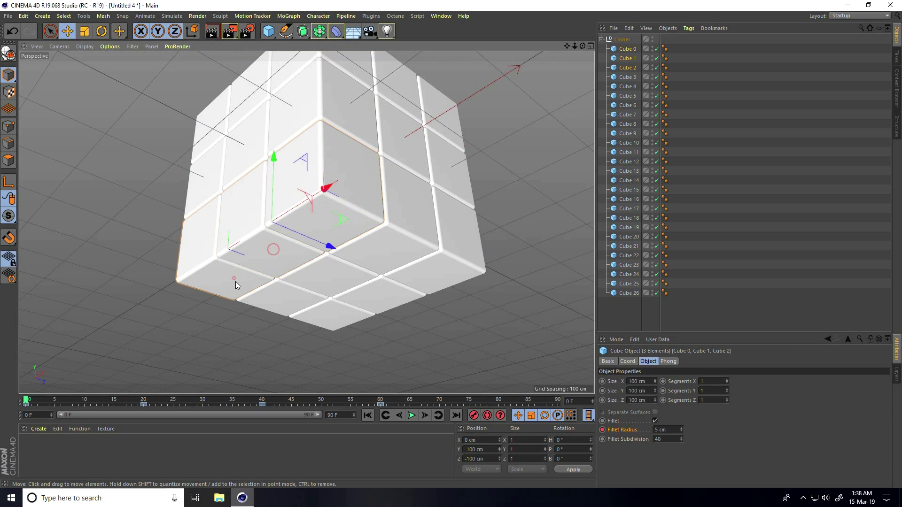
left_click(286, 303, "shift")
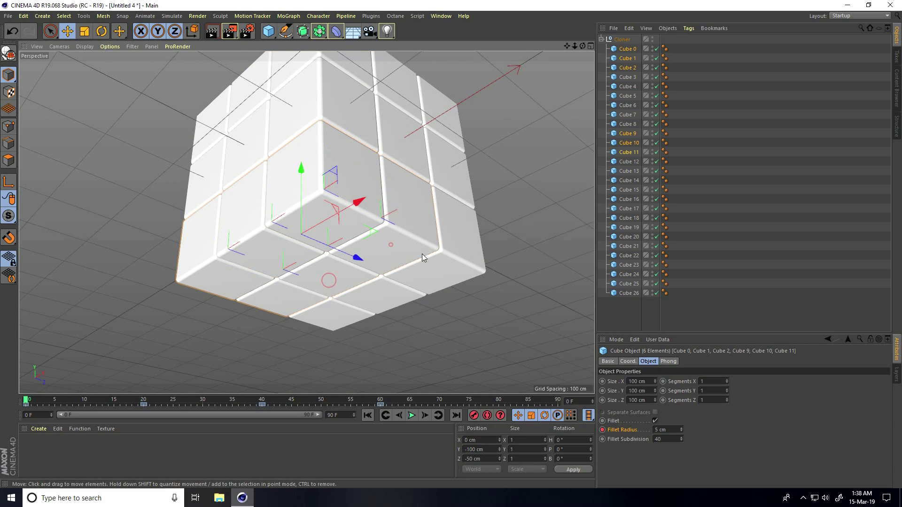
left_click(413, 287, "shift")
left_click(372, 312, "shift")
left_click(345, 317, "shift")
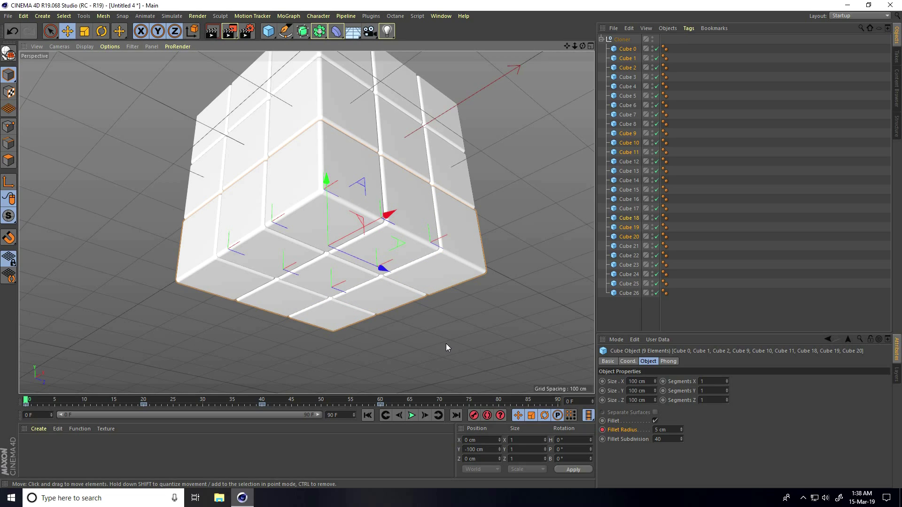
Step: Group the selected cubes under a new null named BOTTOM
key("alt+g")
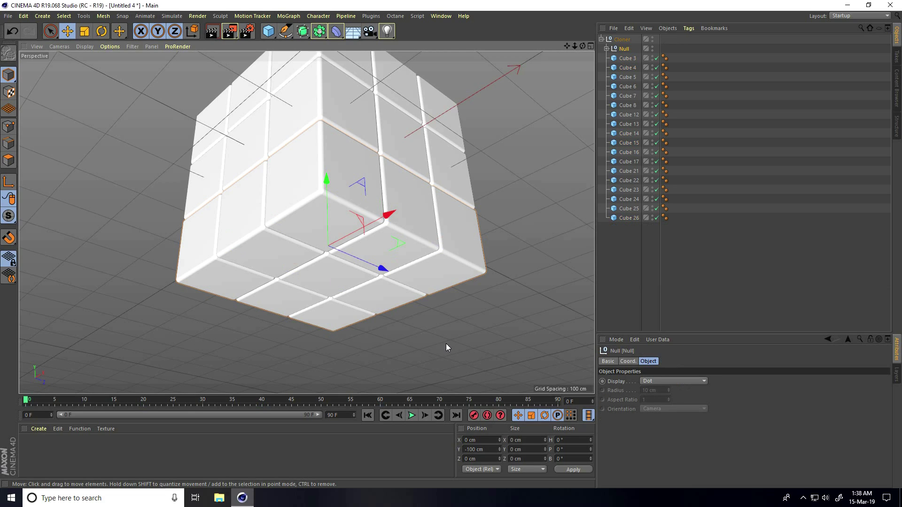
double_click(624, 49)
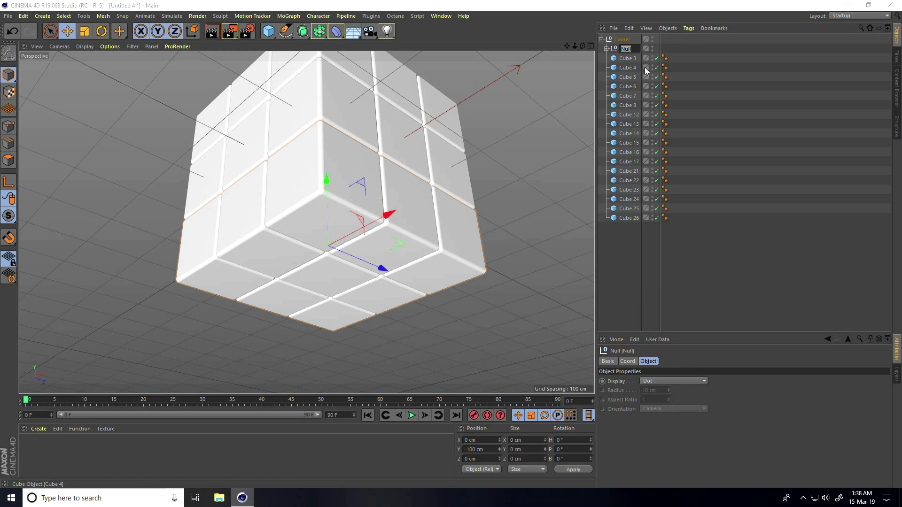
type("BOTTOM")
key("Return")
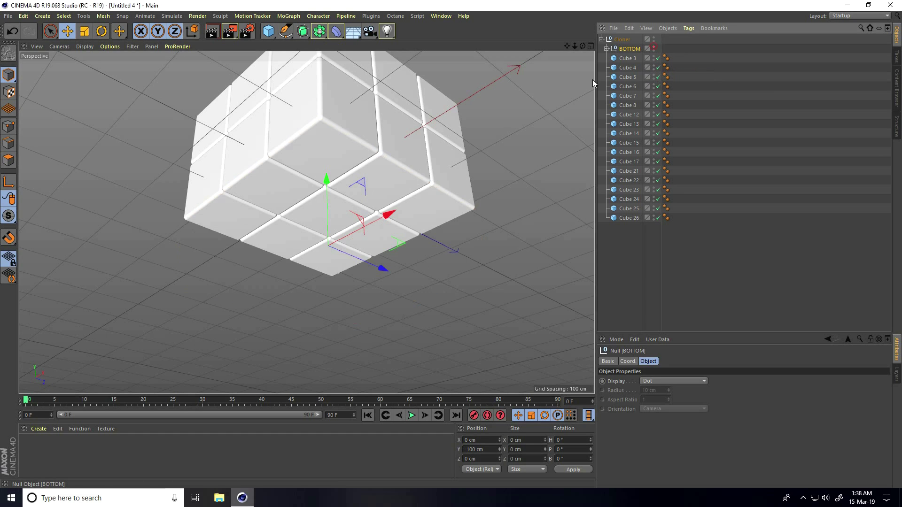
left_click_drag(593, 80, 332, 262, "alt")
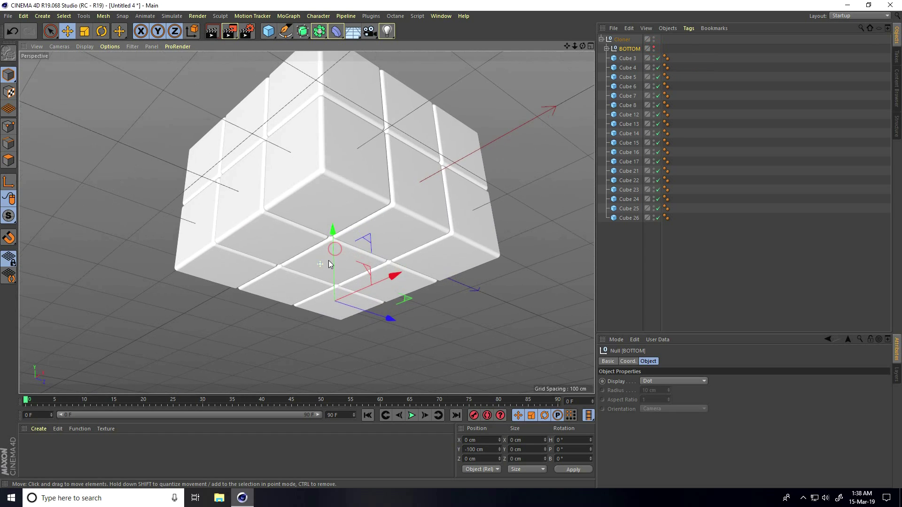
Step: Select the nine middle-layer cubes in the viewport
left_click(129, 254)
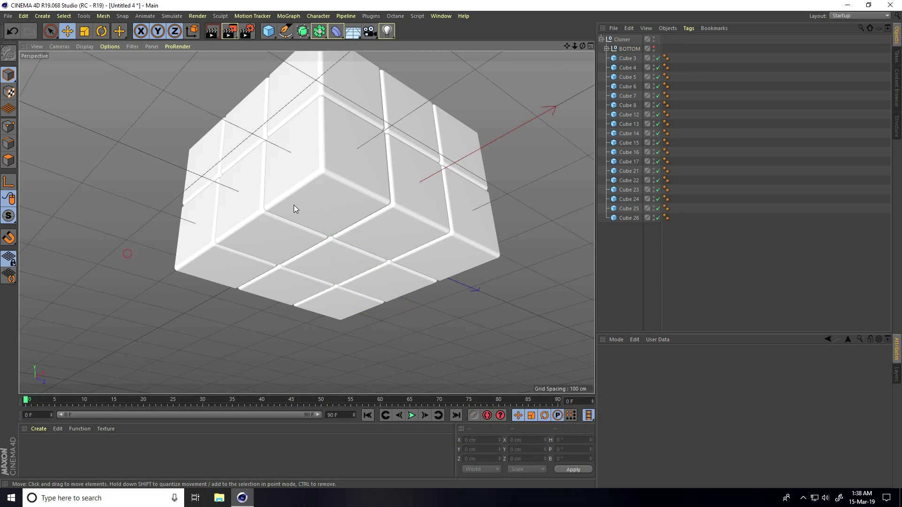
left_click(294, 204)
left_click(252, 235, "shift")
left_click(219, 267, "shift")
left_click(291, 281, "shift")
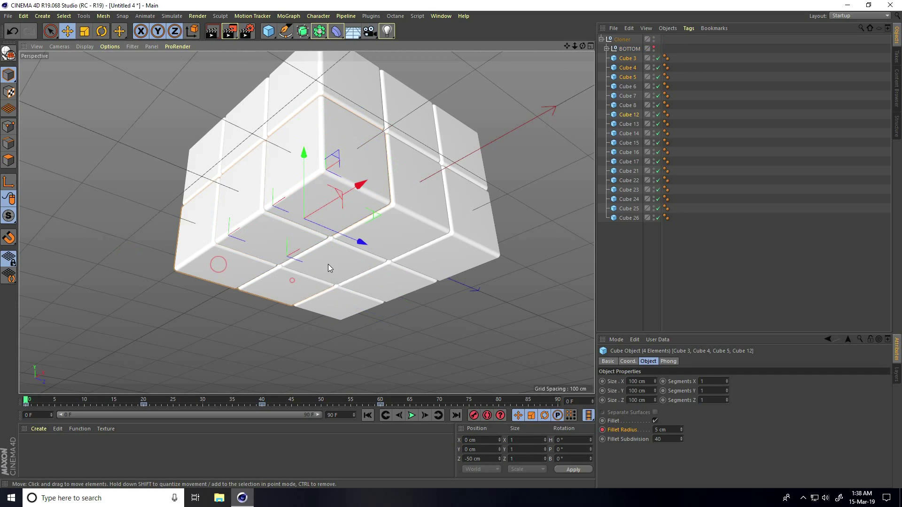
left_click(328, 265, "shift")
left_click(382, 247, "shift")
left_click(447, 254, "shift")
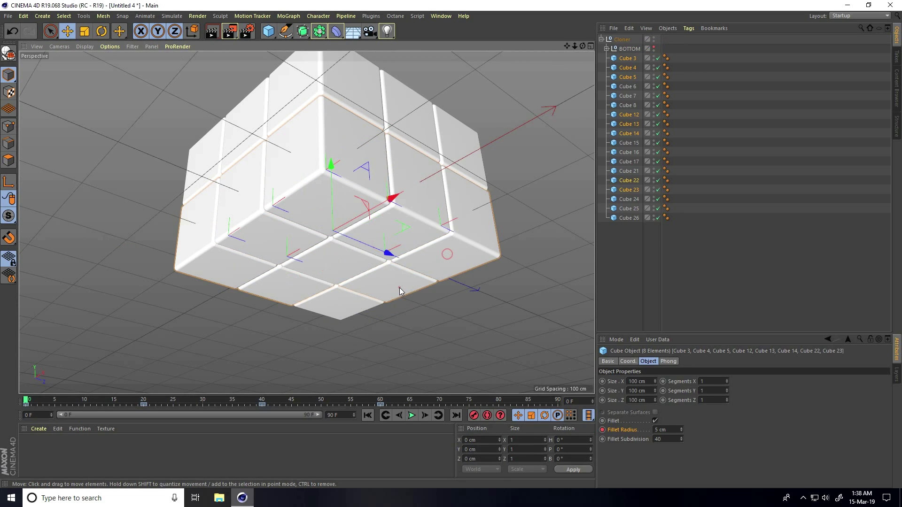
left_click(399, 292, "shift")
left_click(348, 307, "shift")
Step: Group the middle cubes under a null named MIDDLE
key("alt+g")
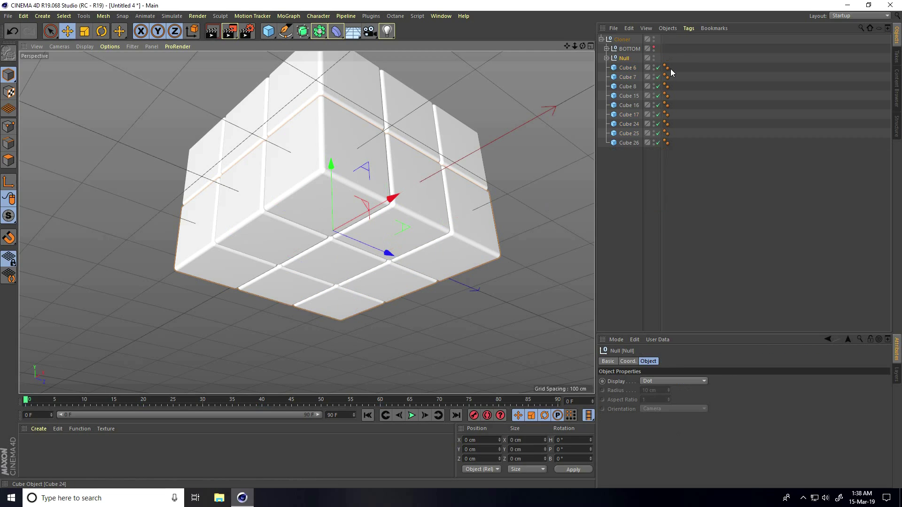
double_click(624, 58)
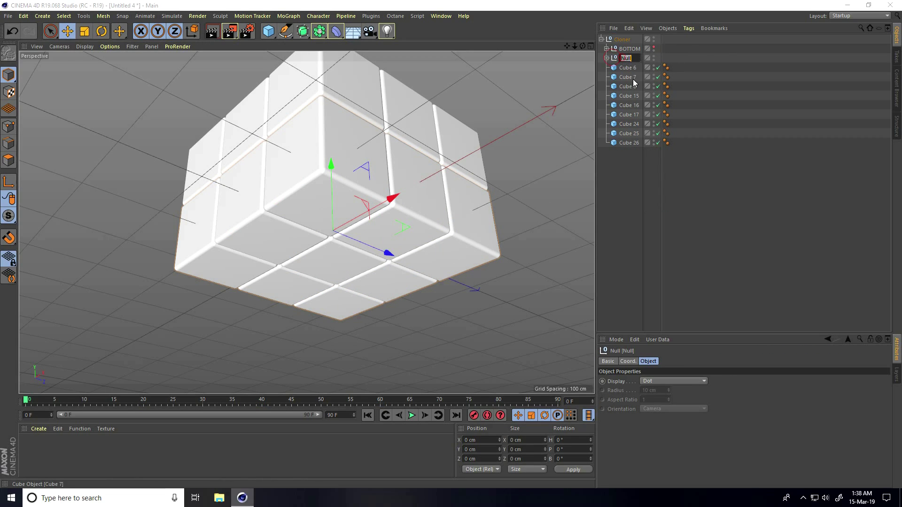
type("MIDDLE")
key("Return")
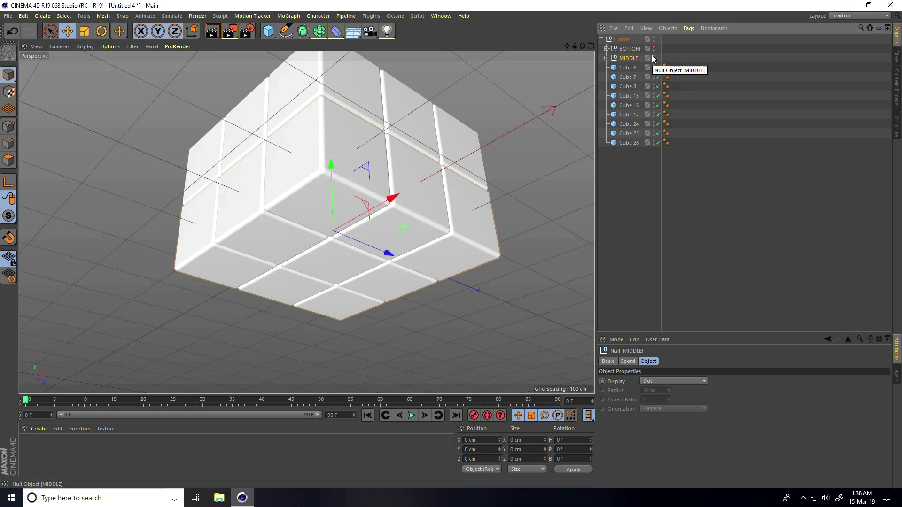
Step: Select the remaining nine cubes and group them under a null named TOP
left_click_drag(310, 174, 289, 186, "alt")
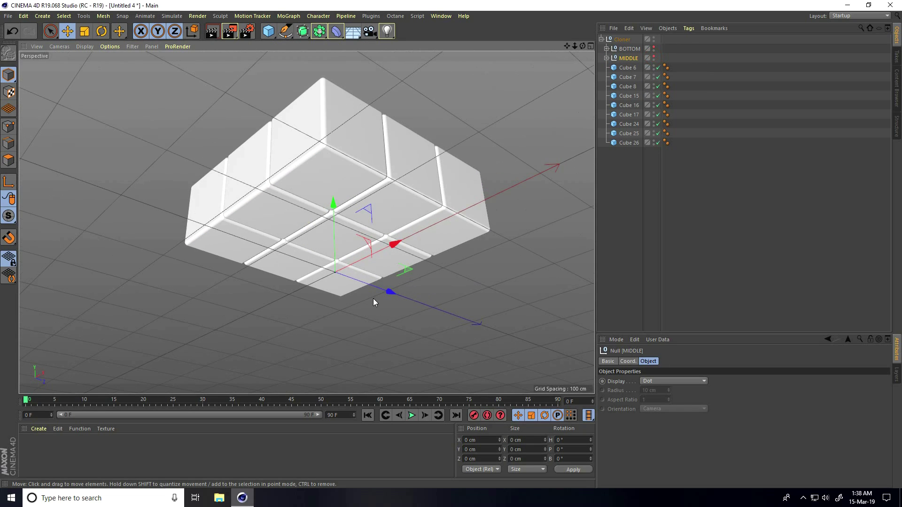
left_click_drag(634, 179, 603, 68)
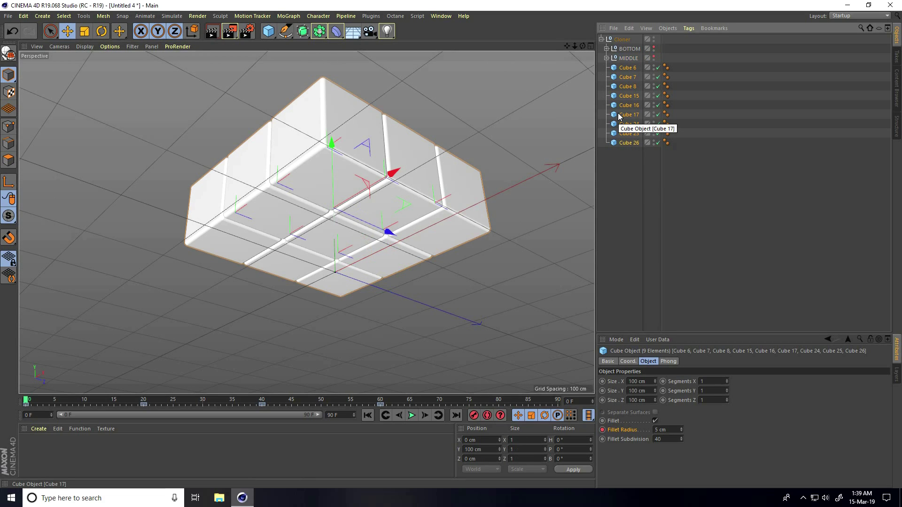
key("alt+g")
double_click(624, 67)
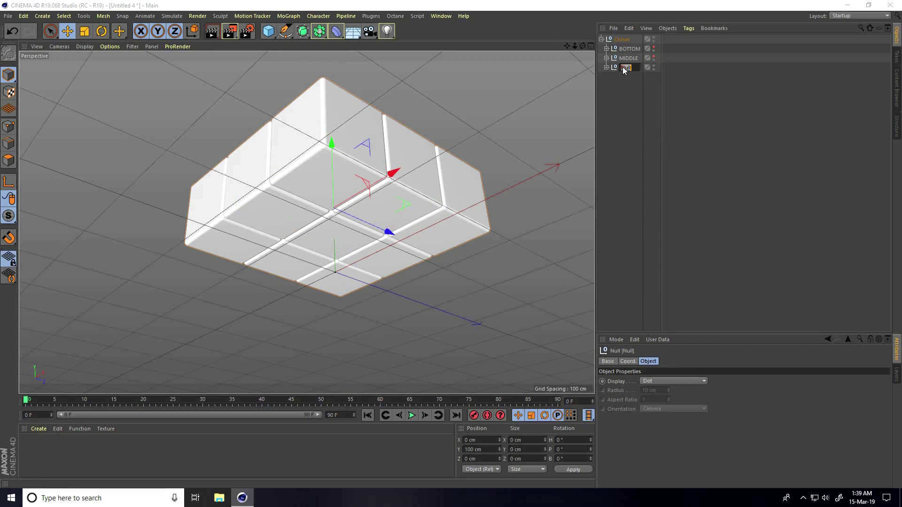
type("TOP")
key("Return")
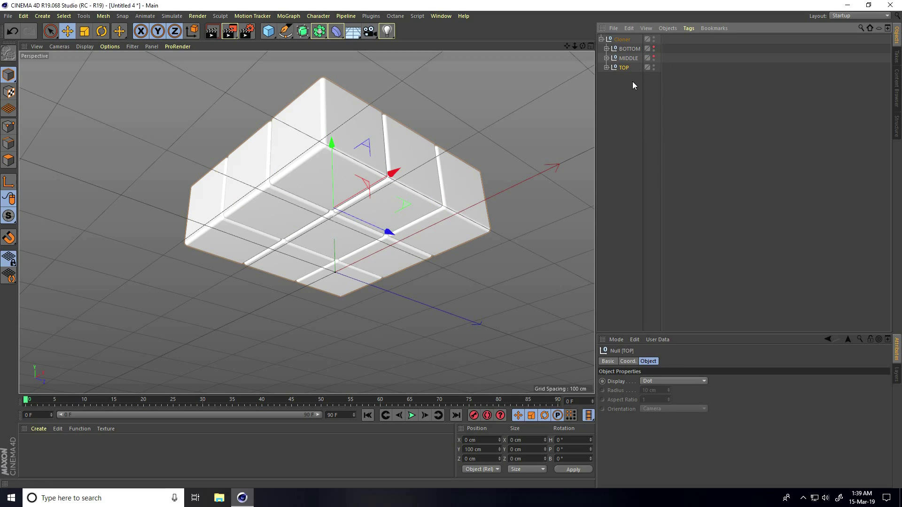
Step: Make the TOP, MIDDLE and BOTTOM layers visible in the viewport
left_click(653, 65)
left_click(653, 65)
left_click(653, 57)
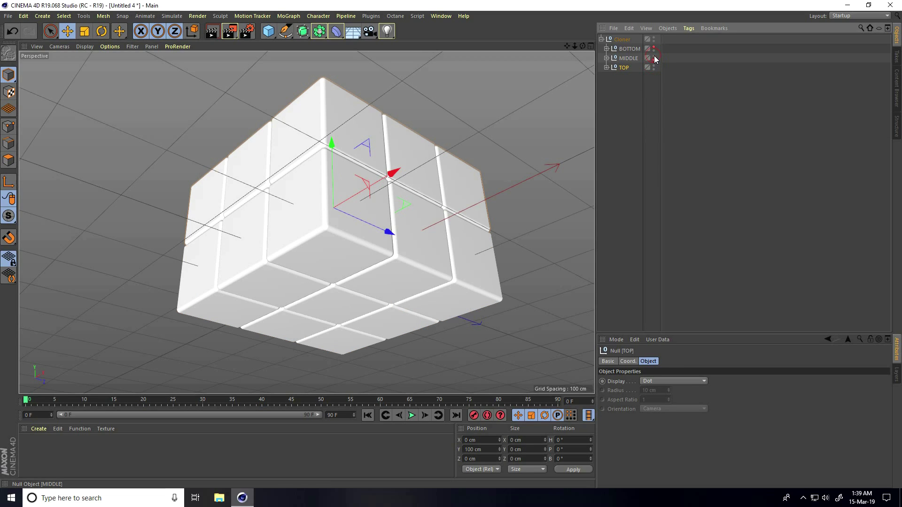
left_click(653, 47)
Step: Select the BOTTOM, MIDDLE and TOP nulls and show their Coord. tab
mouse_move(460, 162)
left_mouse_down("alt")
mouse_move(393, 211)
mouse_move(394, 300)
mouse_move(406, 251)
mouse_move(345, 243)
left_mouse_up("alt")
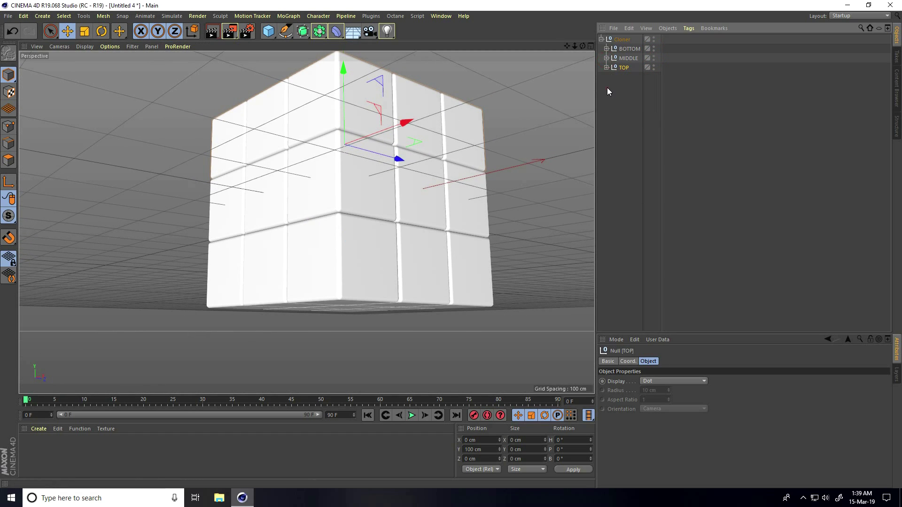
left_click_drag(606, 88, 627, 51)
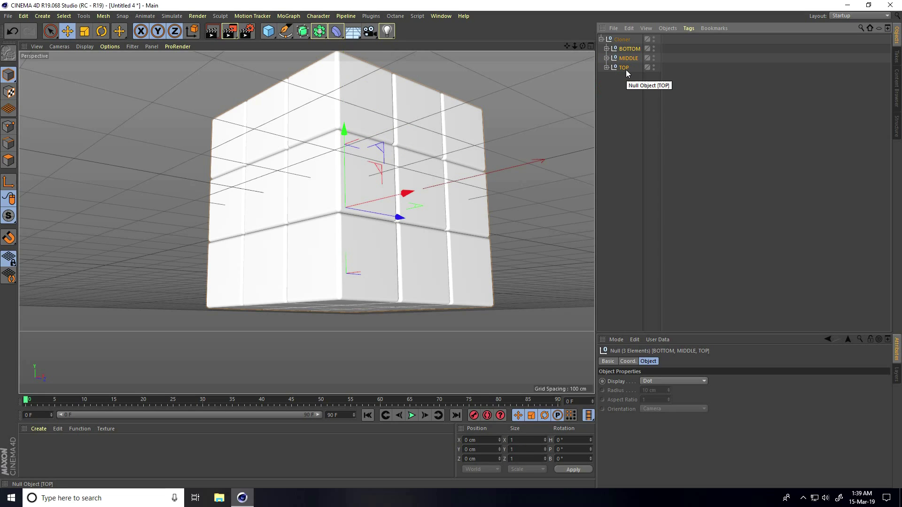
left_click(632, 361)
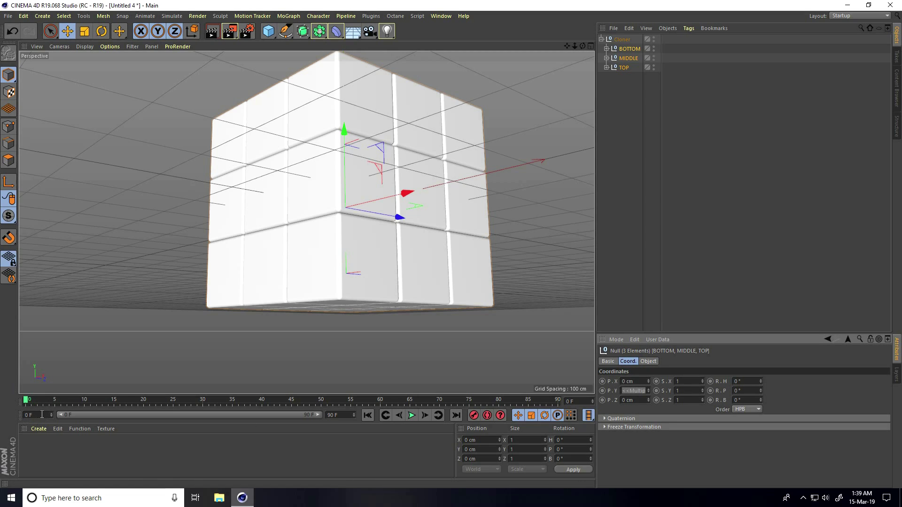
Step: Keyframe the layers' heading at frame 10, then set it to 90° at frame 30
left_click_drag(56, 403, 85, 403)
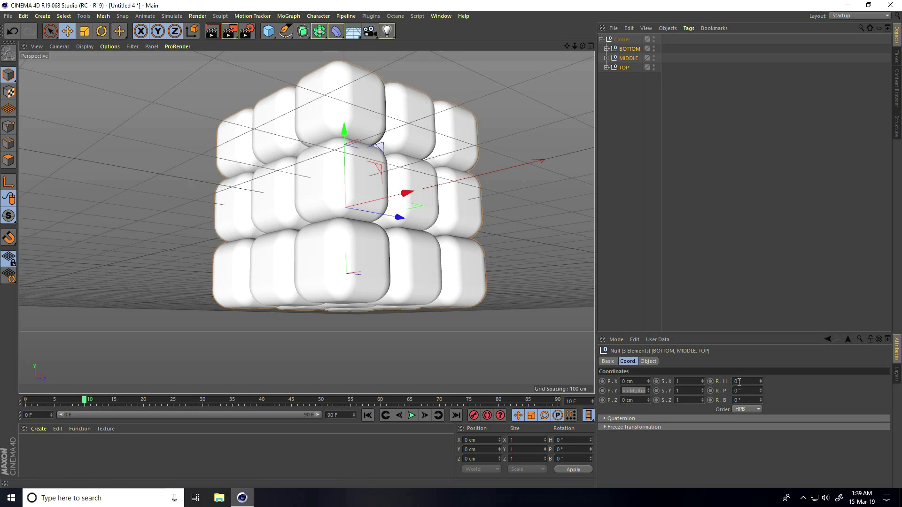
left_click(711, 382)
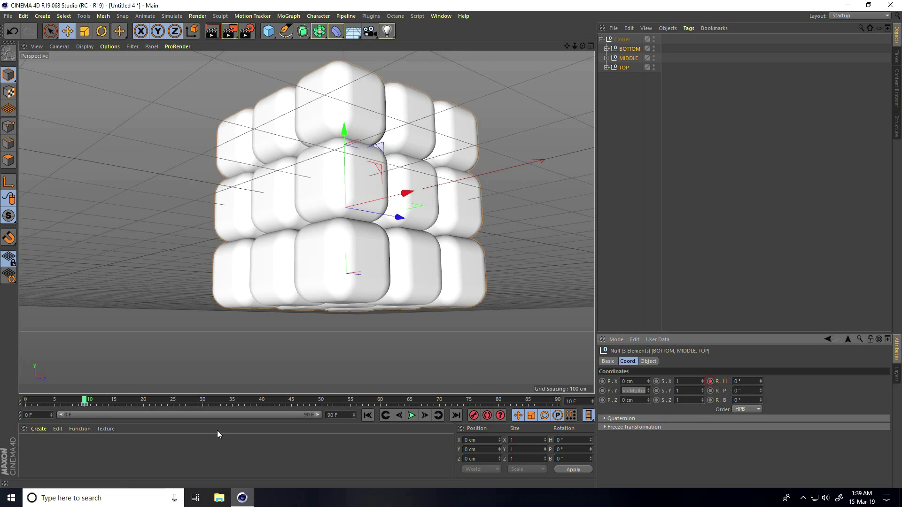
left_click_drag(85, 401, 205, 404)
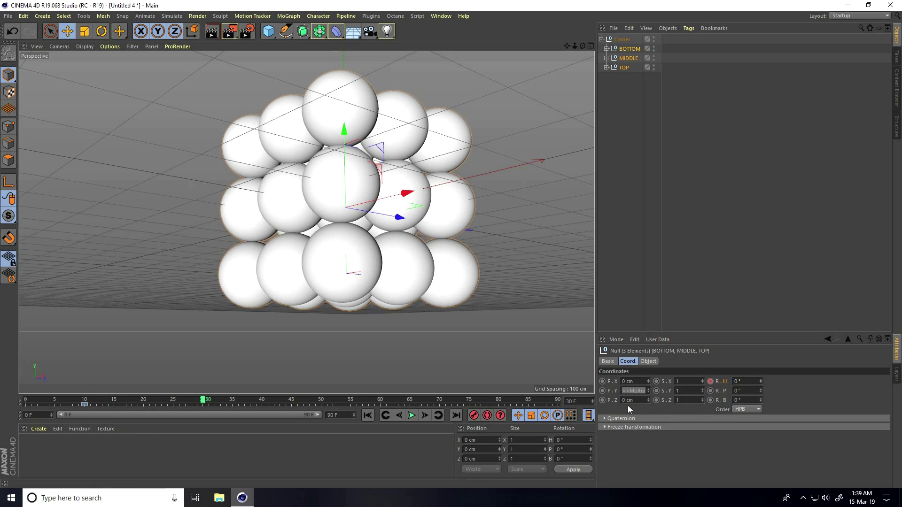
left_click(756, 383)
type("9")
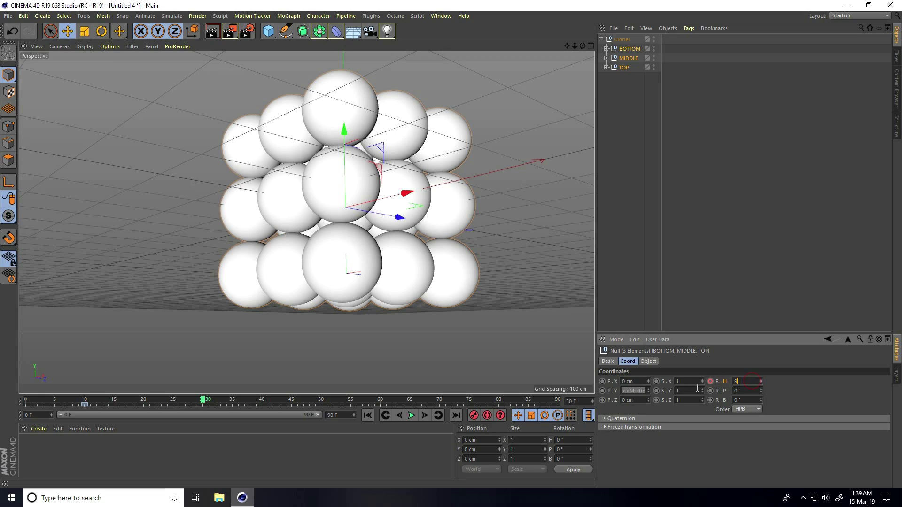
type("0")
key("Return")
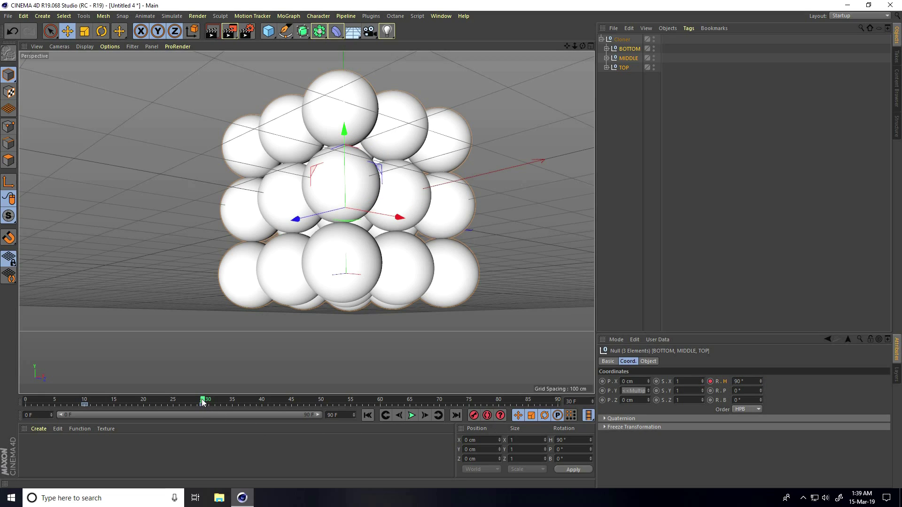
Step: Hold 90° with a keyframe at frame 50 and turn the layers to 180° at frame 70
left_click_drag(208, 405, 322, 404)
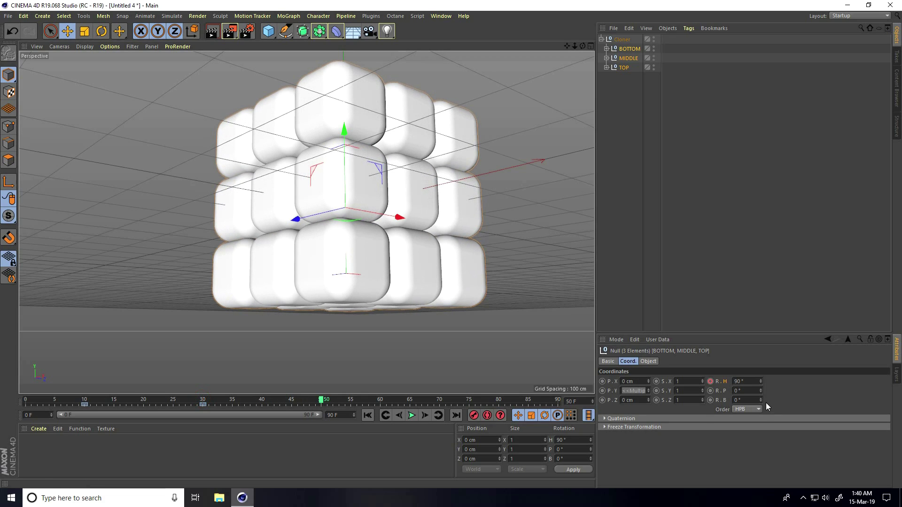
left_click(710, 381)
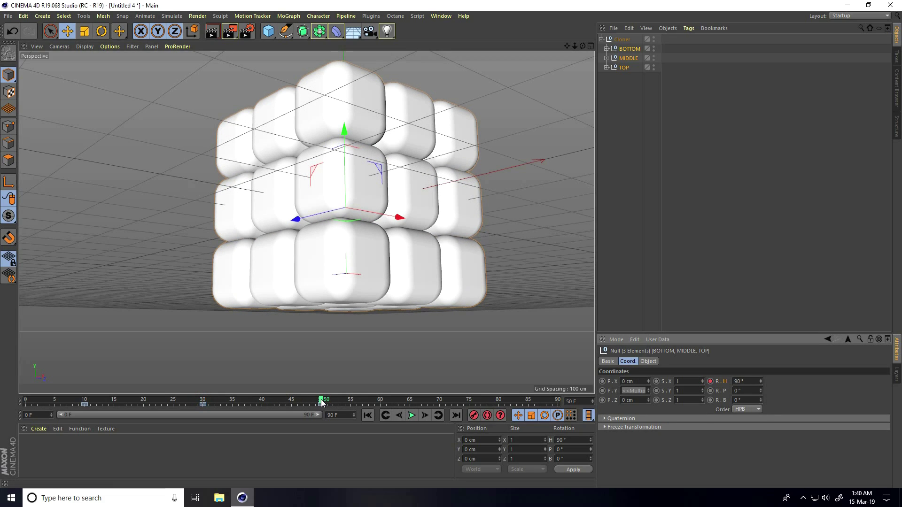
left_click_drag(321, 403, 393, 402)
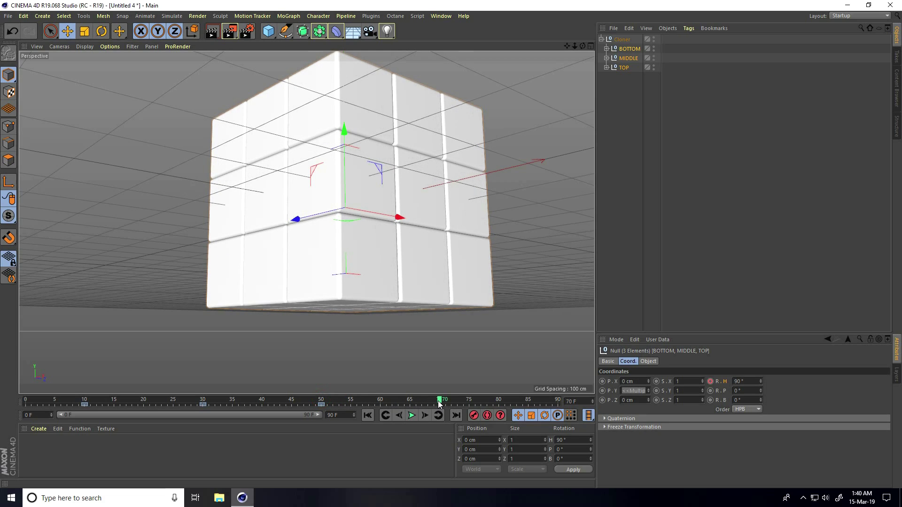
left_click(753, 382)
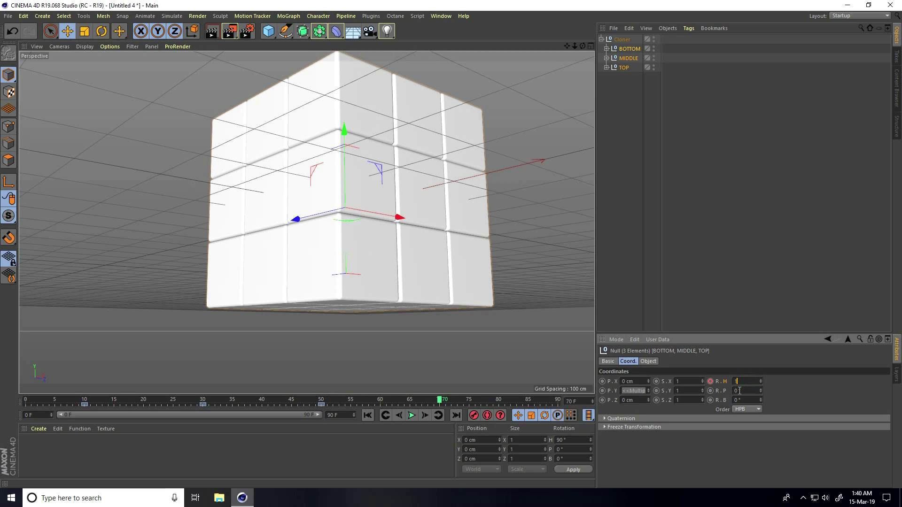
key("Return")
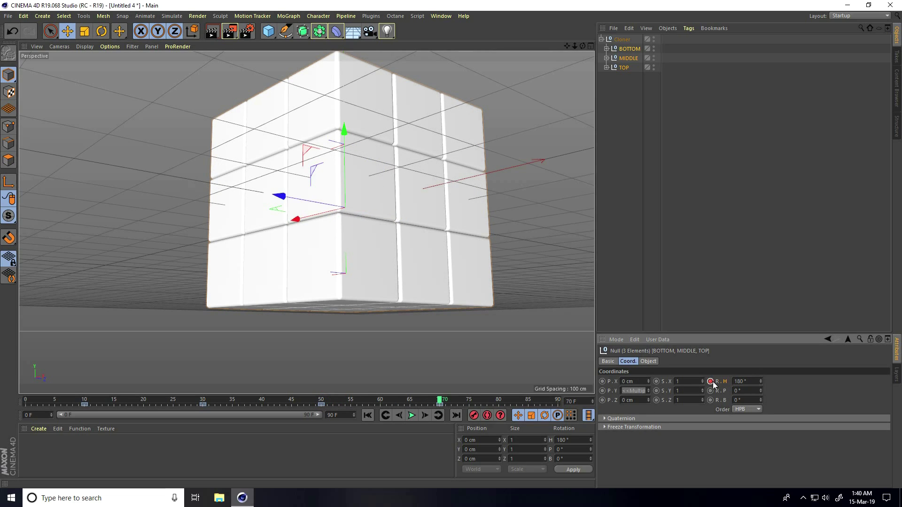
left_click_drag(405, 299, 346, 320, "alt")
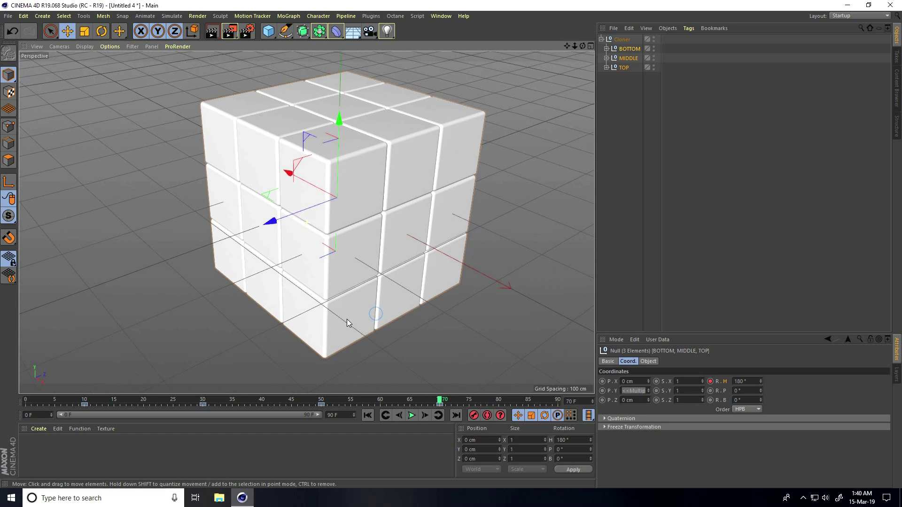
left_click(367, 416)
left_click(411, 415)
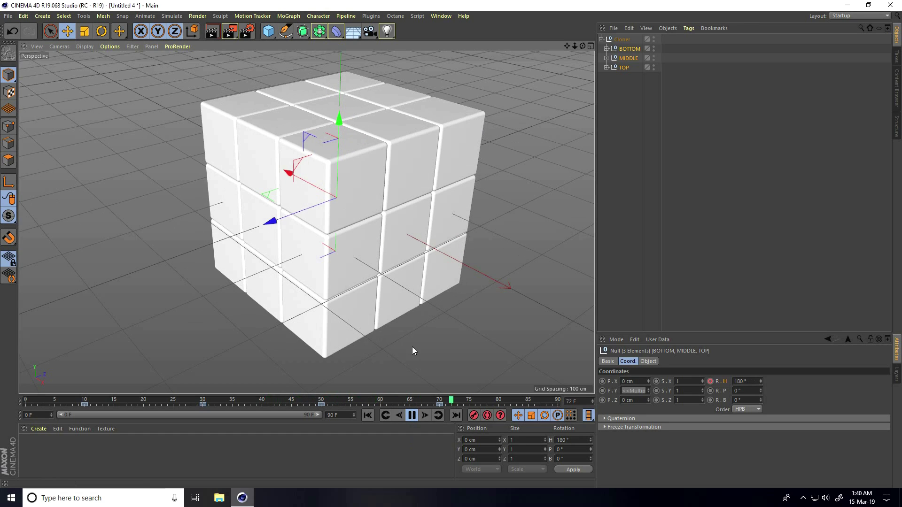
left_click(411, 415)
left_click_drag(372, 317, 390, 230, "alt")
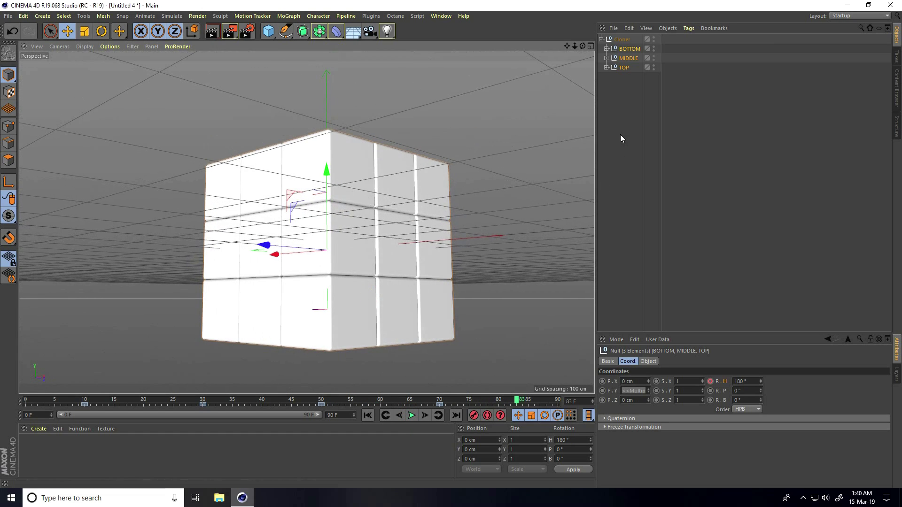
Step: Expand MIDDLE and TOP and shift the middle layer cubes' keys 5 frames later
left_click(606, 57)
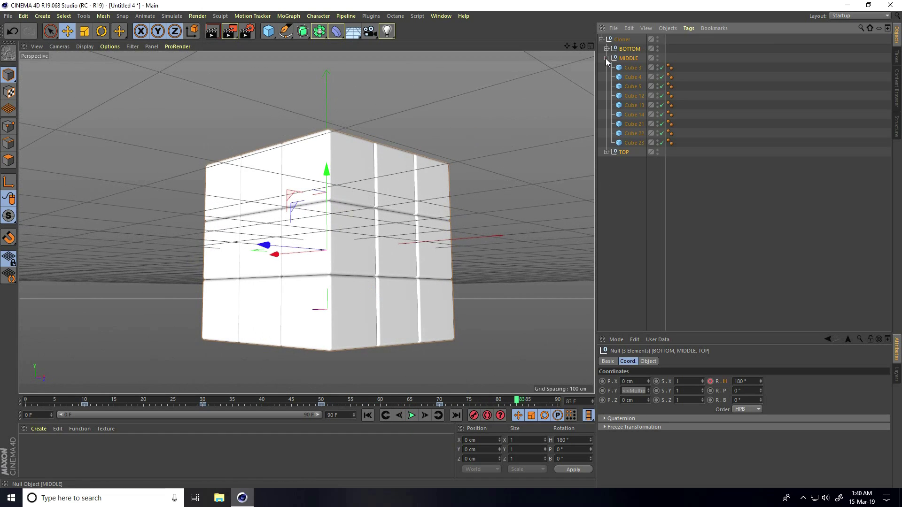
left_click(606, 153)
left_click(629, 69)
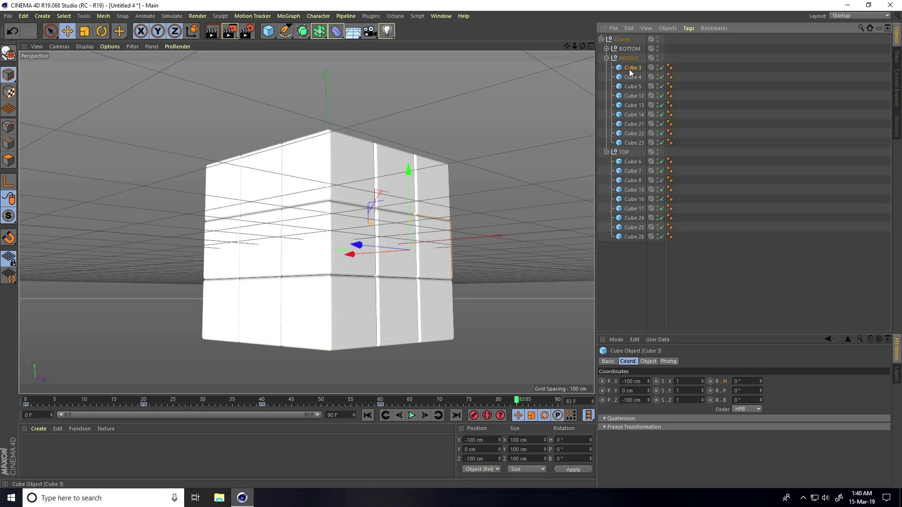
left_click(630, 142, "shift")
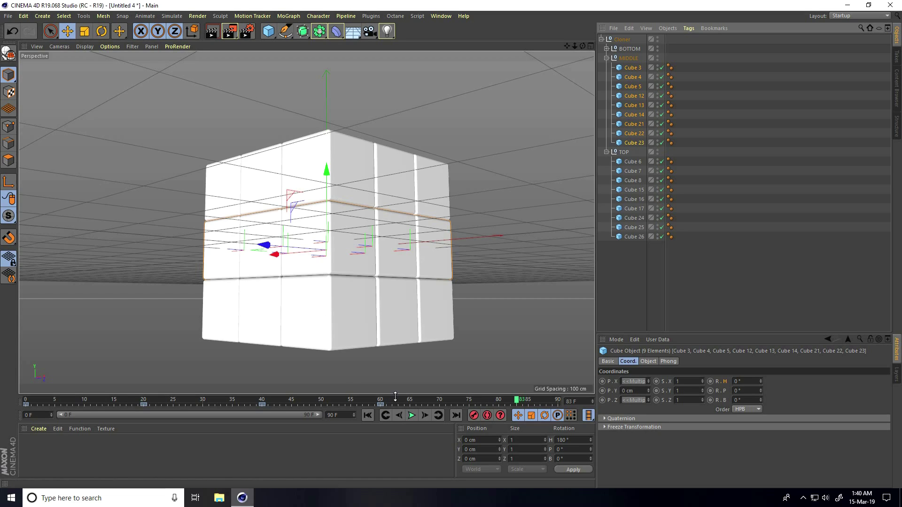
left_click(25, 405)
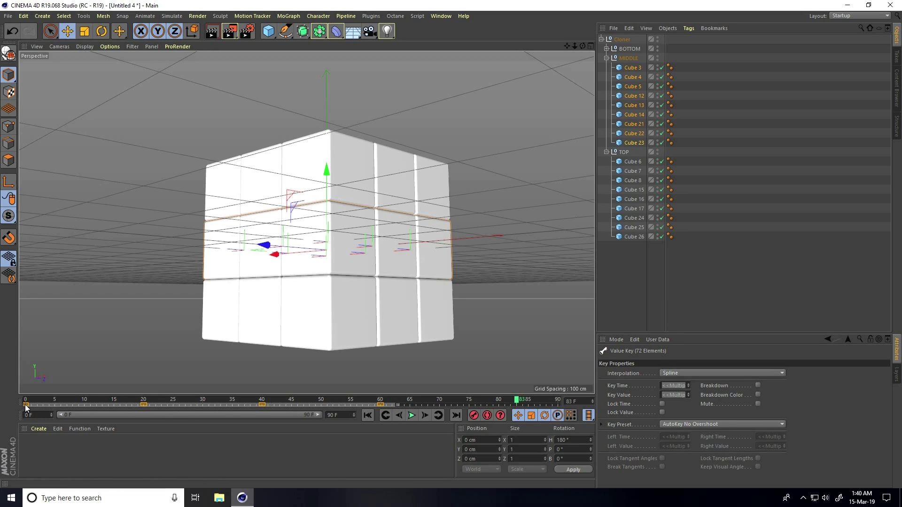
left_click_drag(26, 404, 58, 405)
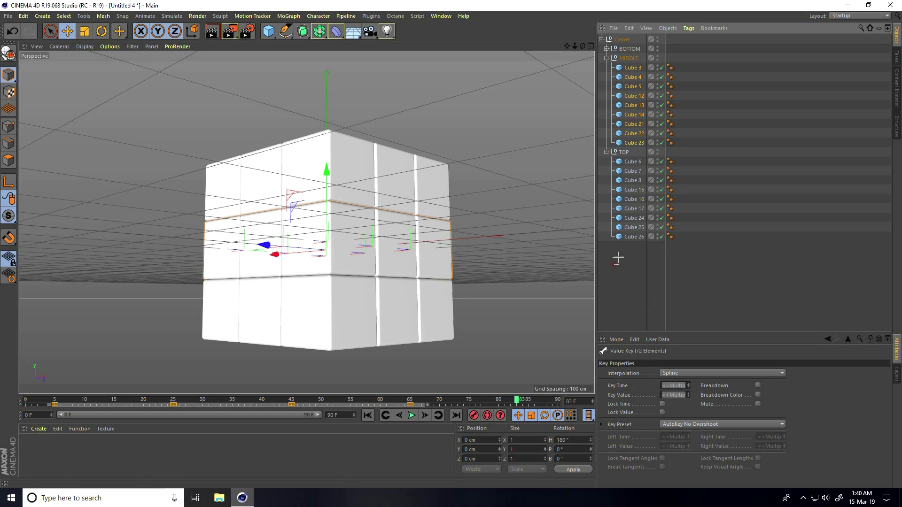
Step: Select the TOP layer's nine cubes and their timeline keyframes
left_click_drag(614, 264, 635, 155)
left_click_drag(613, 265, 634, 161)
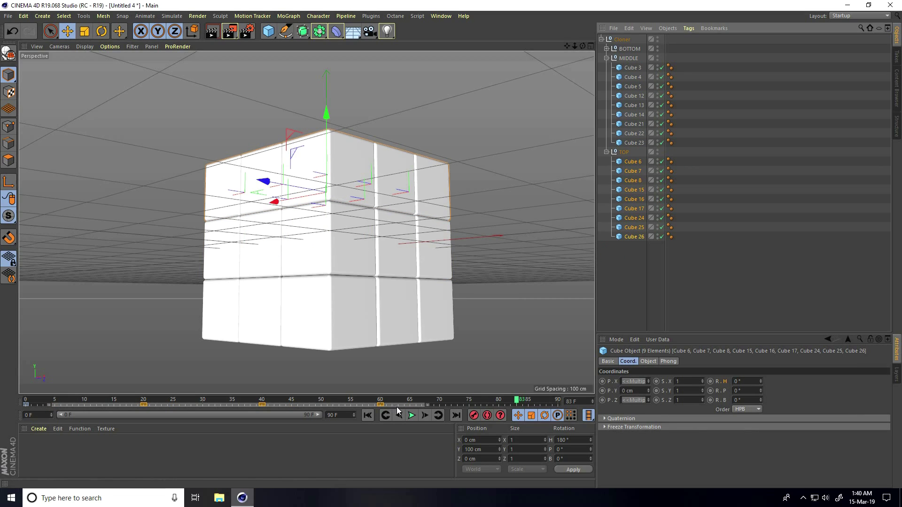
left_click_drag(426, 407, 88, 408)
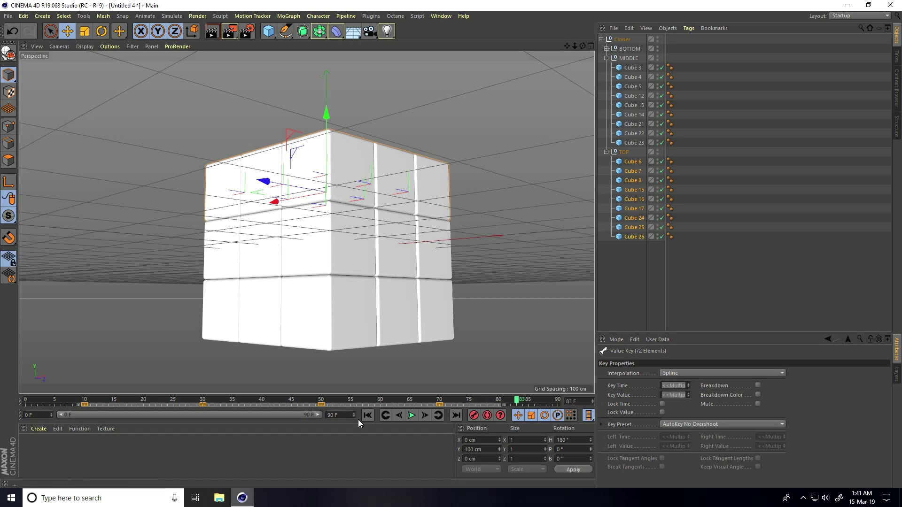
left_click_drag(399, 306, 404, 343, "alt")
left_click(411, 415)
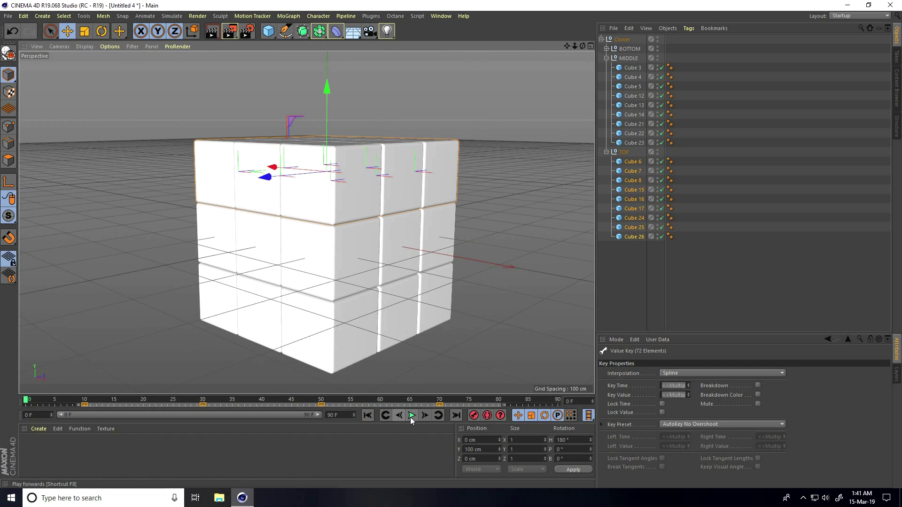
left_click(411, 415)
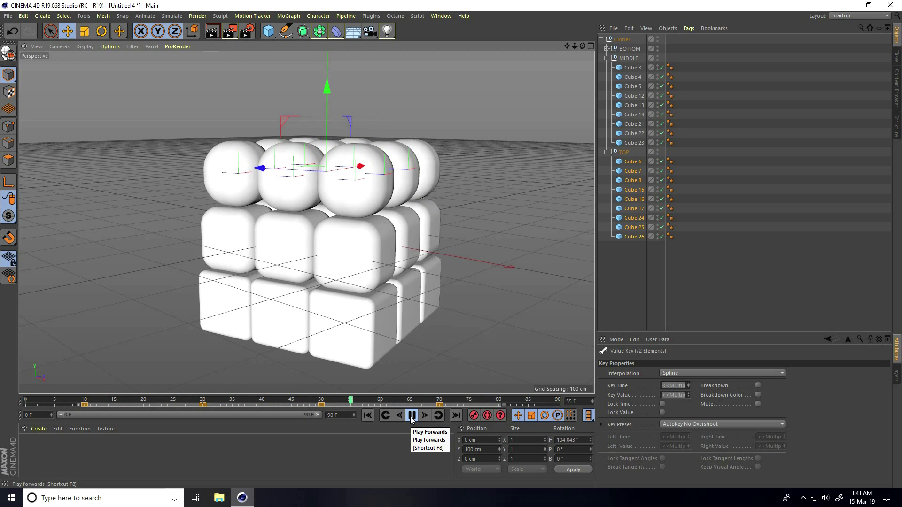
left_click(411, 416)
left_click(368, 416)
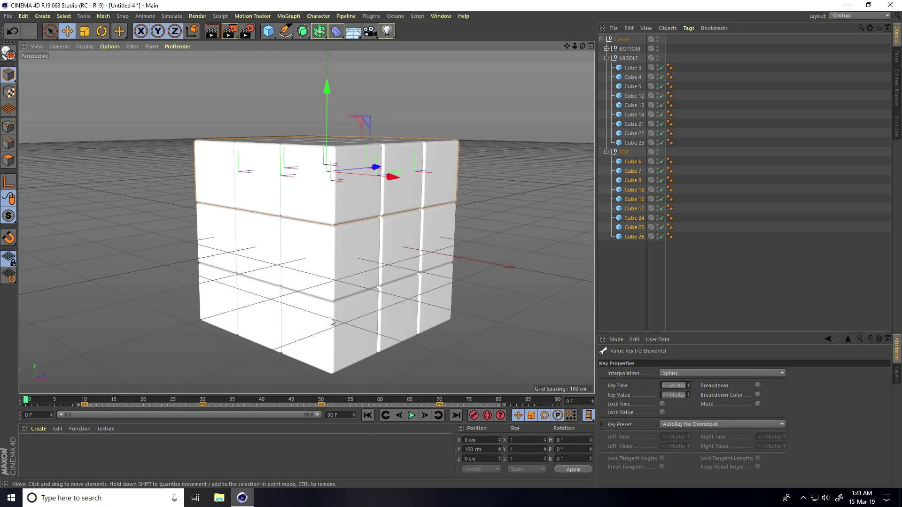
Step: Shift the MIDDLE null's rotation keys 5 frames later on the timeline
left_click(626, 59)
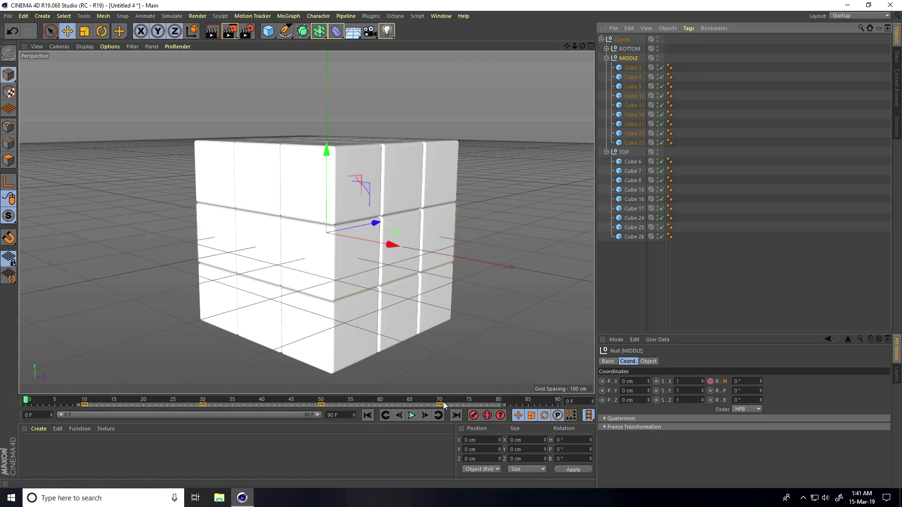
left_click(520, 404)
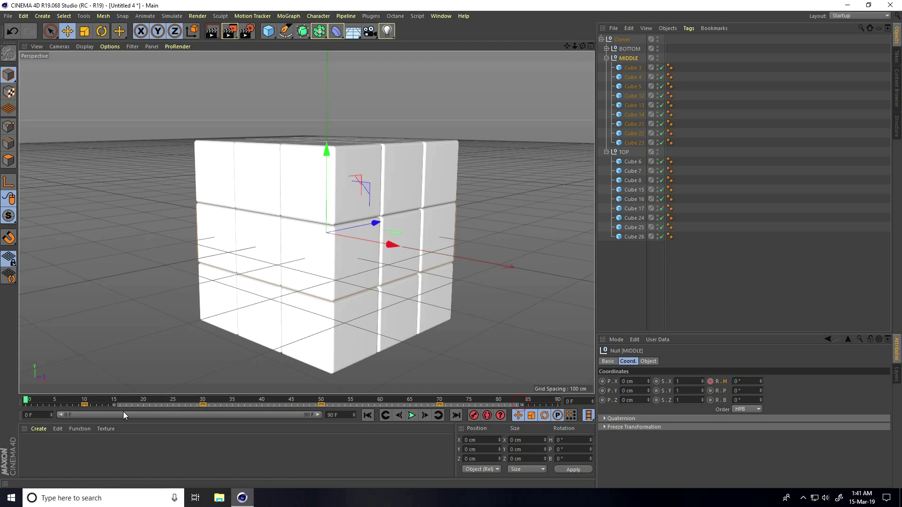
left_click(88, 405)
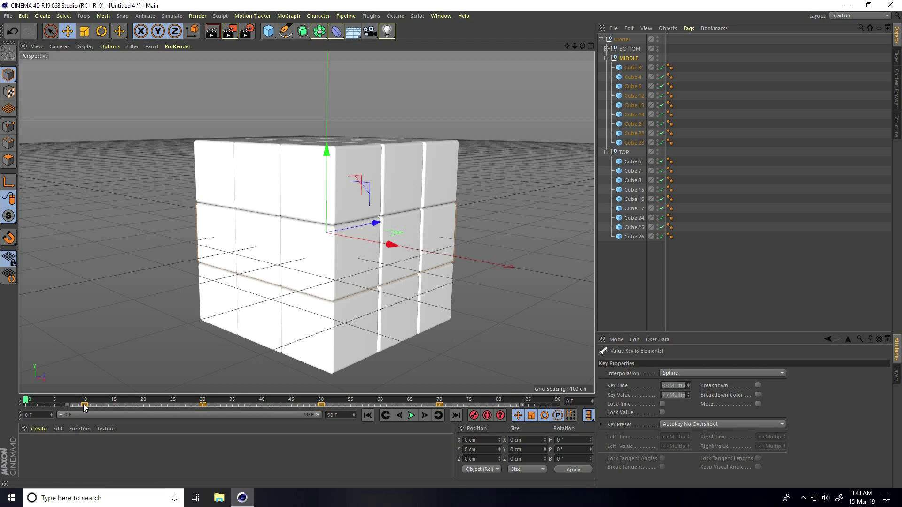
left_click_drag(84, 404, 116, 405)
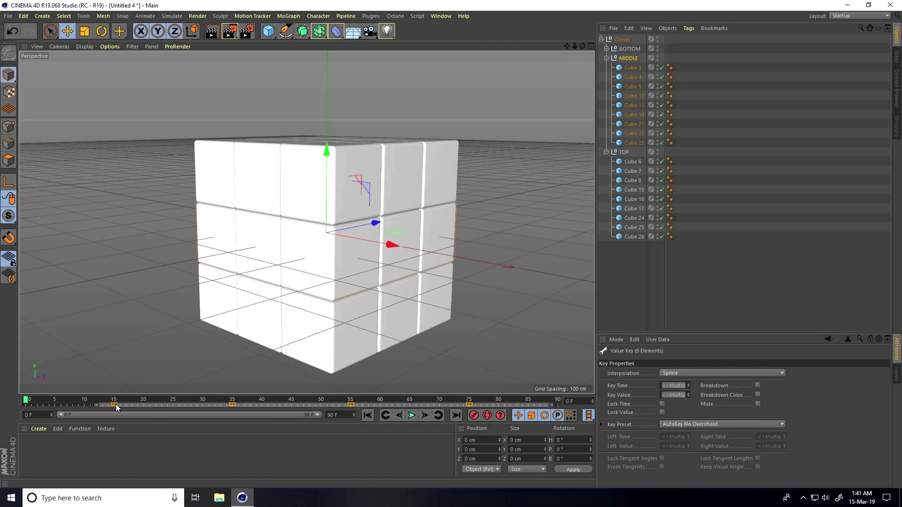
Step: Shift the TOP null's rotation keys 10 frames later, to 20, 40, 60 and 80
left_click(624, 153)
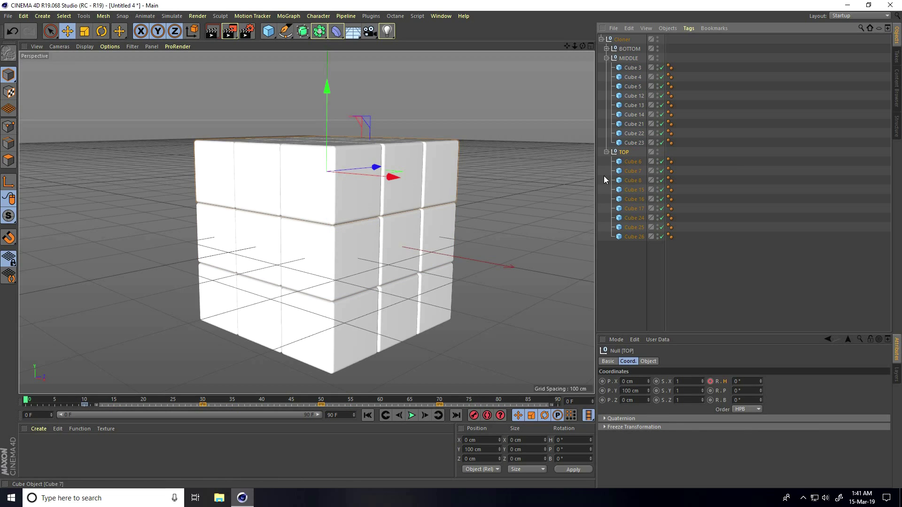
left_click_drag(459, 405, 426, 409)
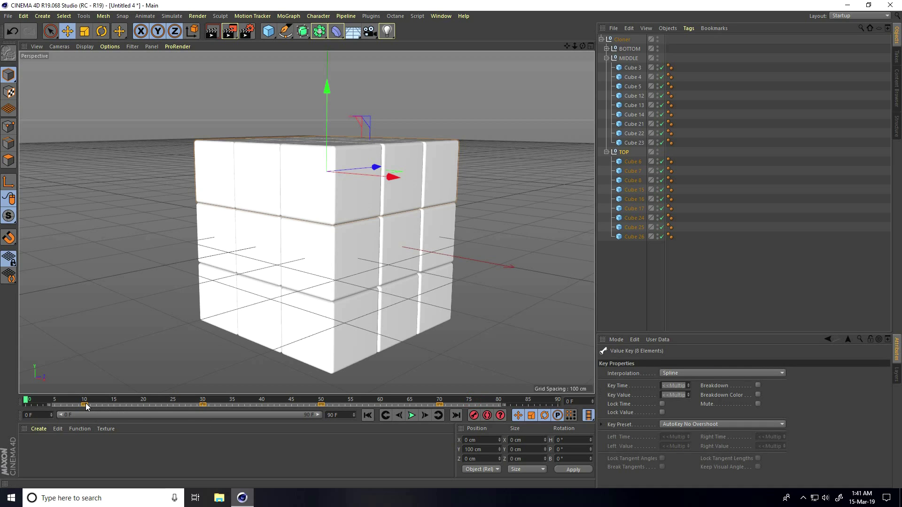
left_click_drag(86, 405, 151, 405)
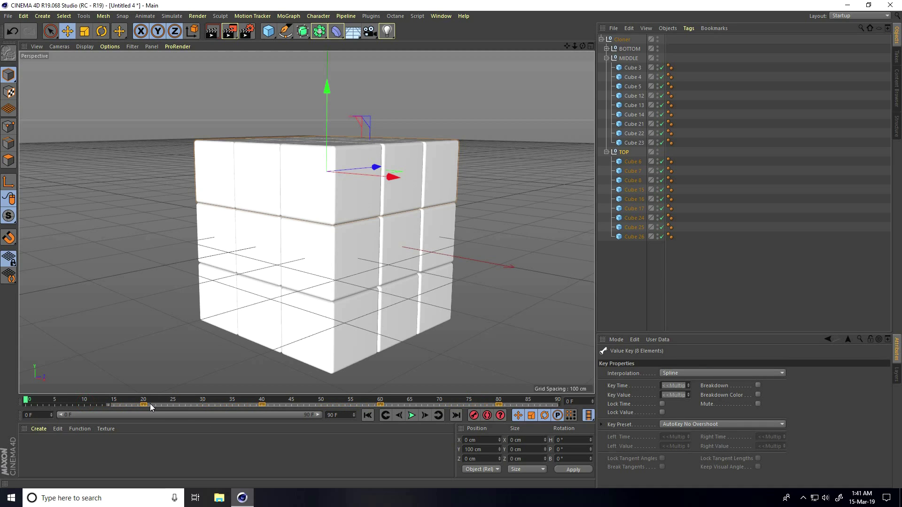
left_click_drag(348, 238, 329, 282, "alt")
Step: Play the staggered layer animation from the start, stop it and rewind to frame 0
left_click(371, 416)
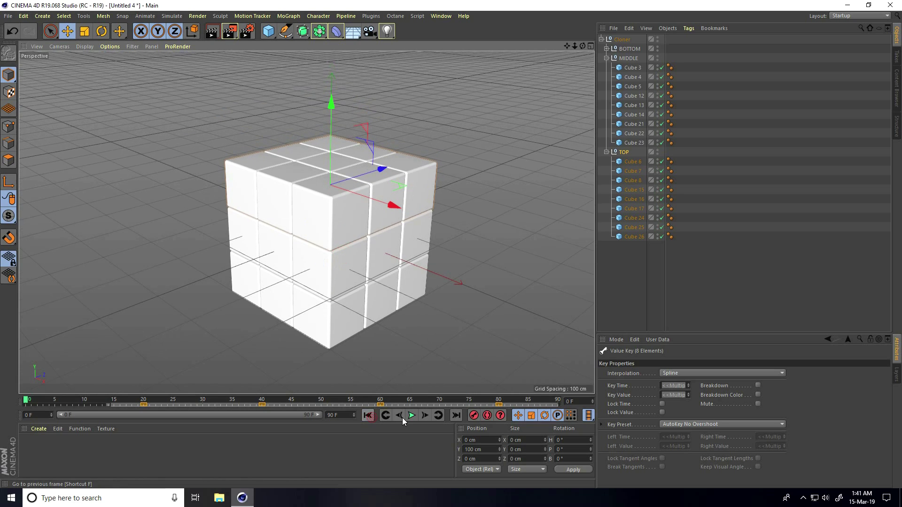
left_click(411, 415)
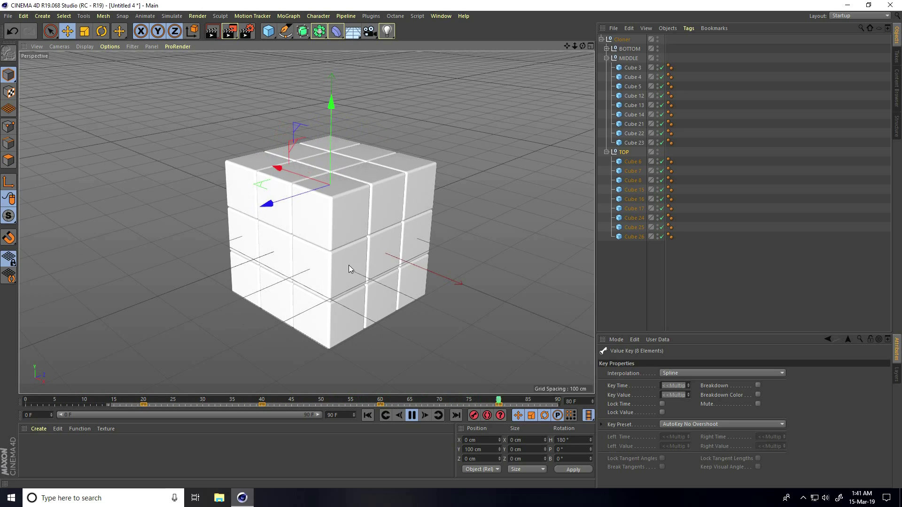
left_click(371, 416)
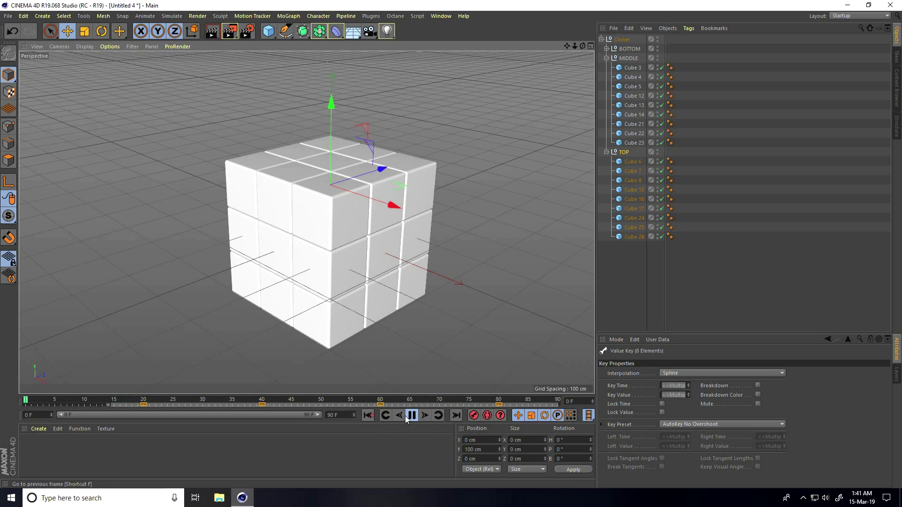
left_click(411, 416)
left_click(370, 416)
left_click(268, 34)
Step: Add a Plane object and place it at Y −150 cm below the cube block
left_click(351, 63)
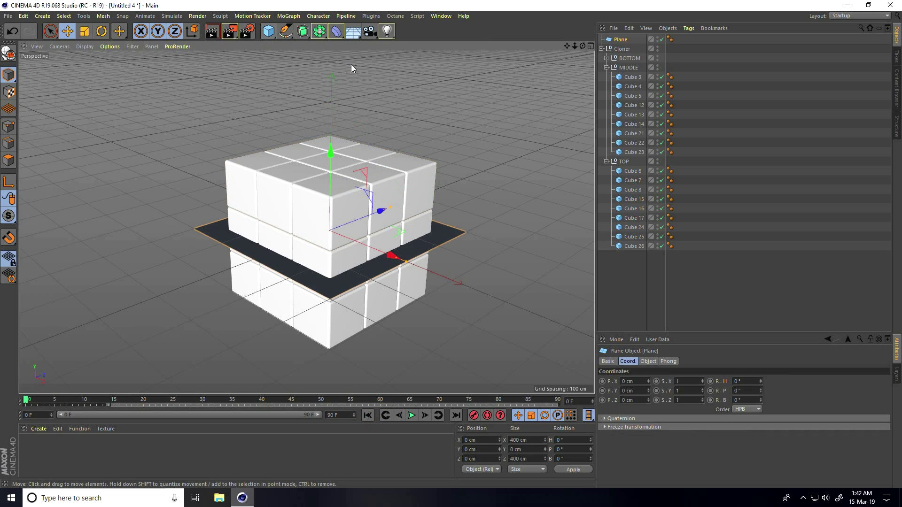
middle_click(359, 309)
middle_click(381, 323)
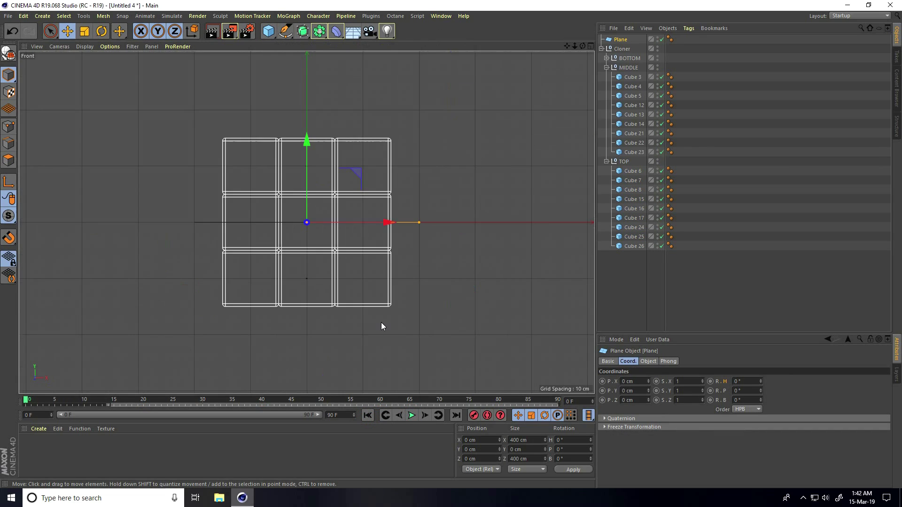
left_click_drag(307, 141, 320, 220)
left_click(484, 449)
type("-1")
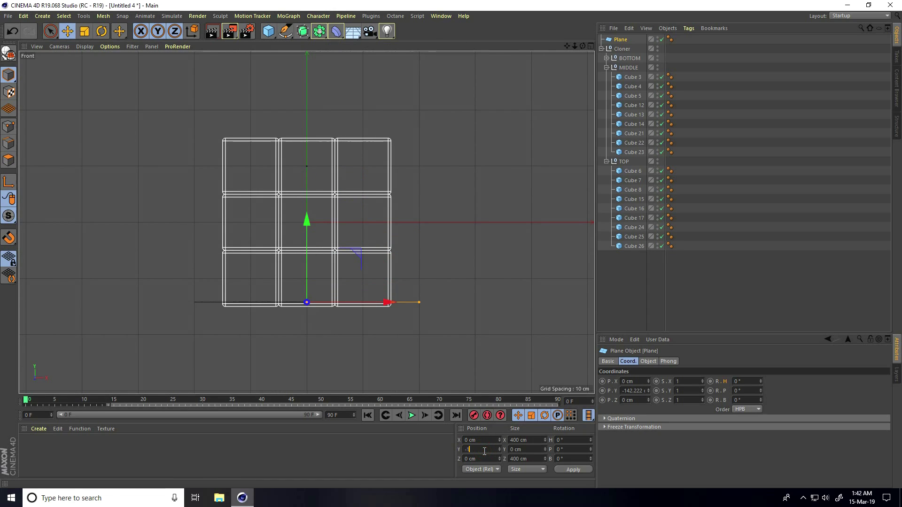
type("50")
key("Return")
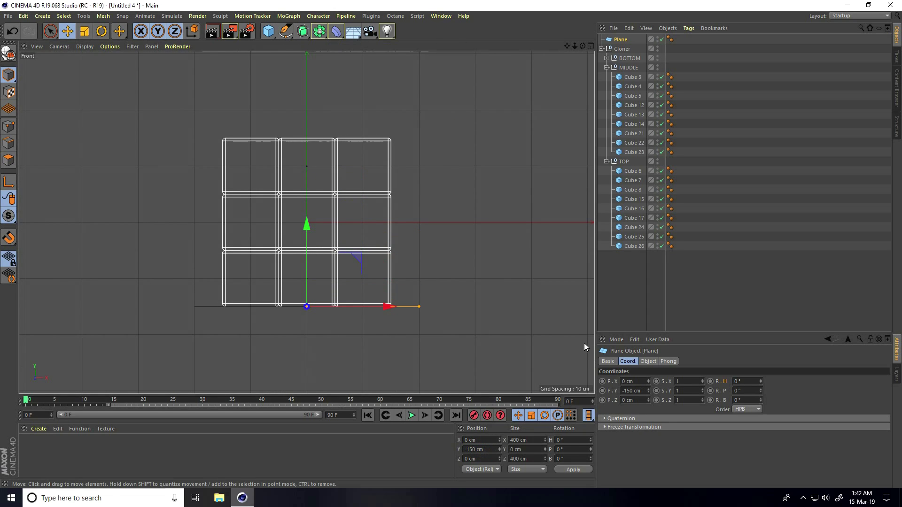
middle_click(355, 246)
middle_click(232, 132)
Step: Set the plane's width and height to 5000 cm each
left_click(648, 361)
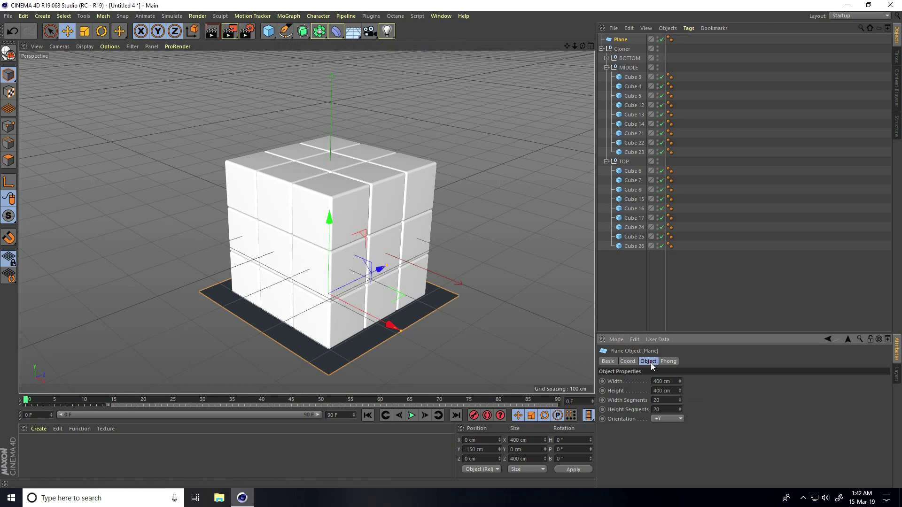
left_click(677, 381)
type("5000")
key("Tab")
type("5")
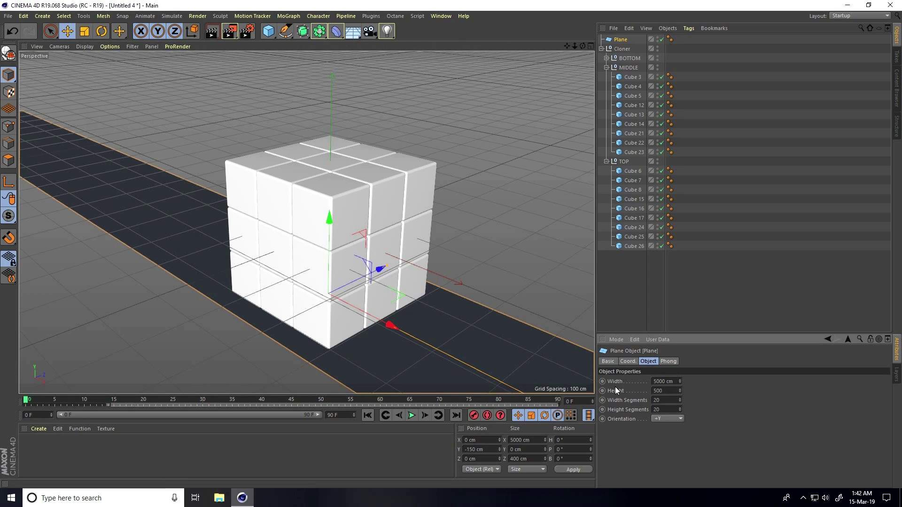
type("00")
key("Return")
left_click(673, 389)
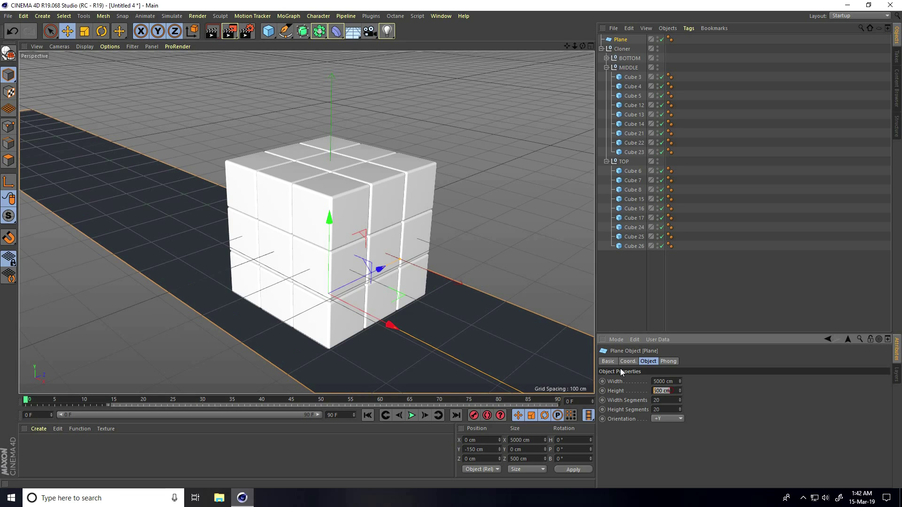
type("5000")
key("Return")
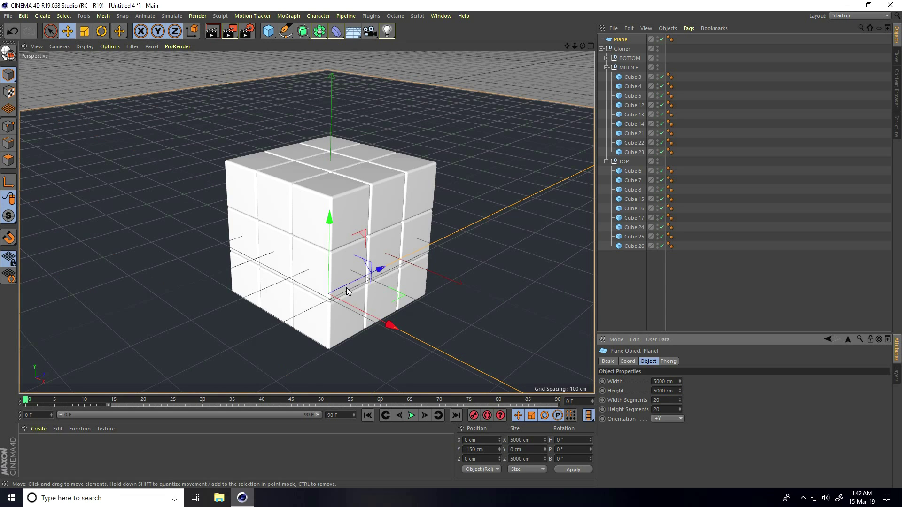
mouse_move(346, 287)
left_mouse_down("alt")
mouse_move(343, 324)
mouse_move(330, 322)
mouse_move(340, 281)
left_mouse_up("alt")
scroll(353, 304, "up", 2)
scroll(354, 304, "up", 1)
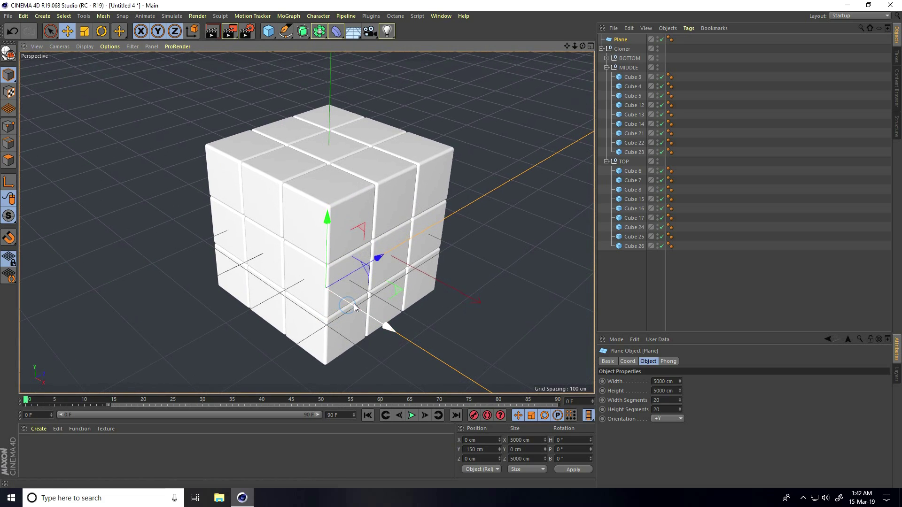
Step: Create a new material with black colour and add a Reflection (Legacy) layer
double_click(60, 446)
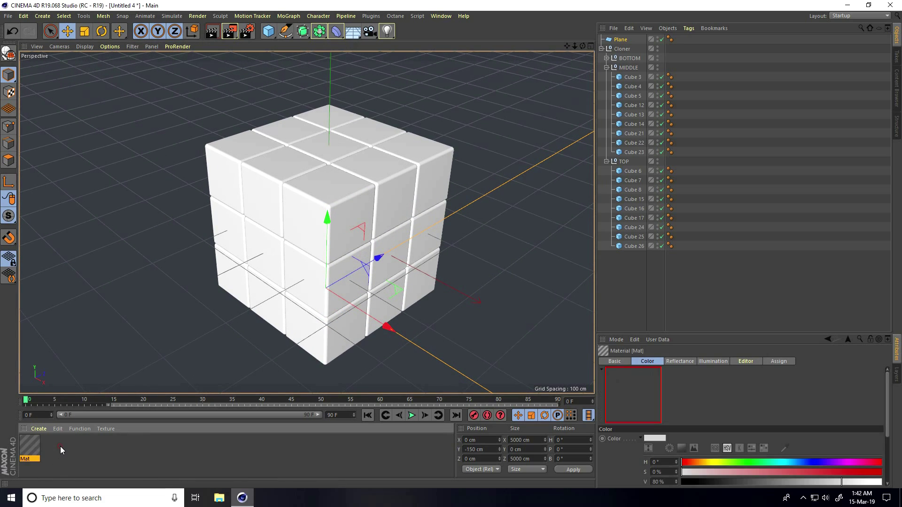
double_click(29, 447)
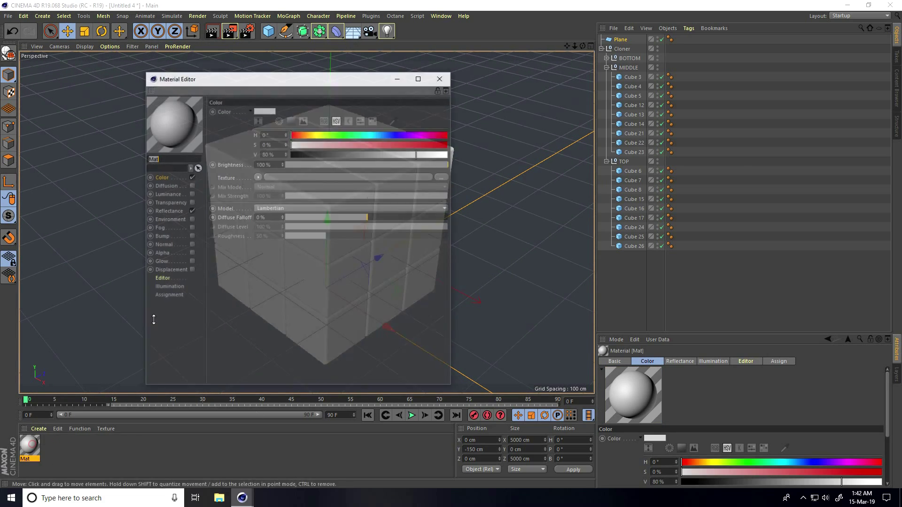
left_click_drag(295, 154, 283, 154)
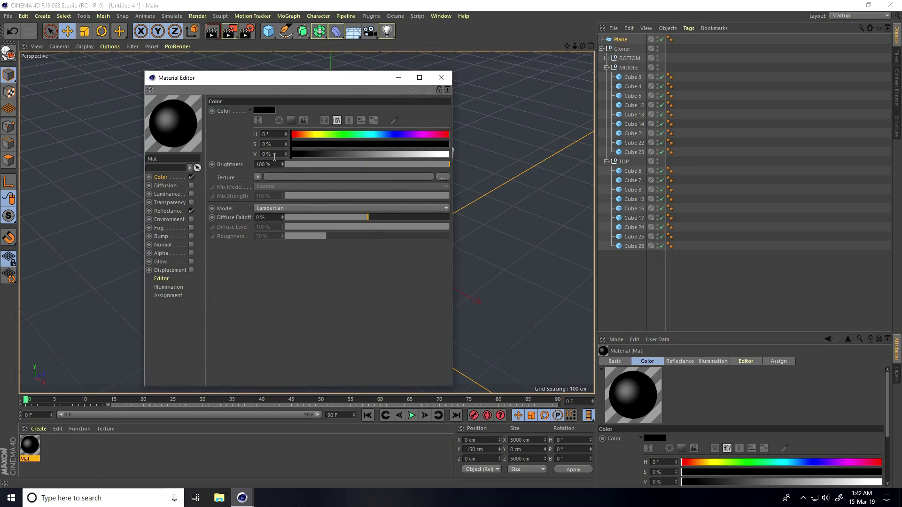
left_click(164, 211)
left_click(219, 130)
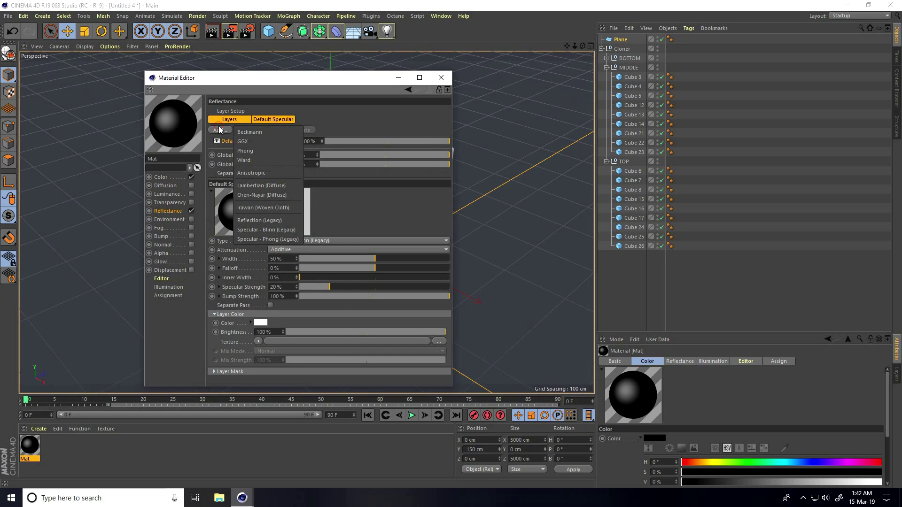
left_click(255, 219)
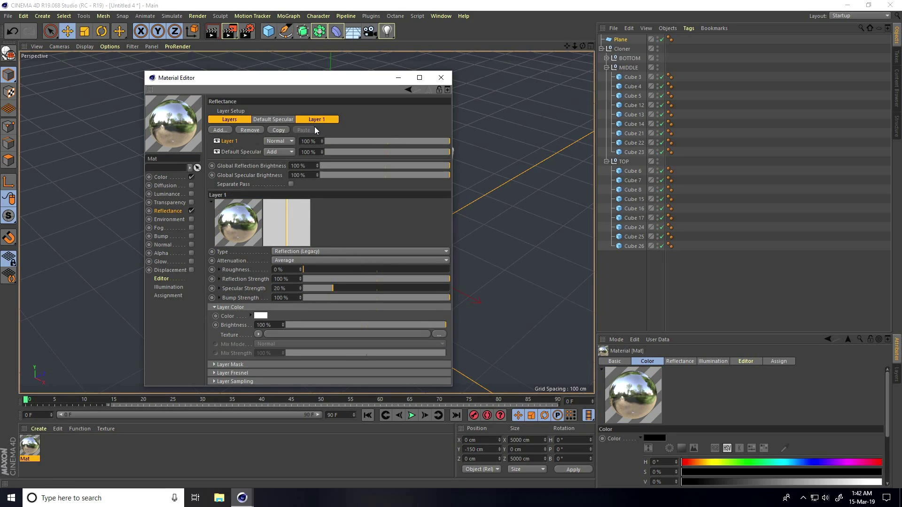
Step: Set the reflection layer to 10% roughness and 35% brightness, then apply Mat to the Plane
left_click(318, 119)
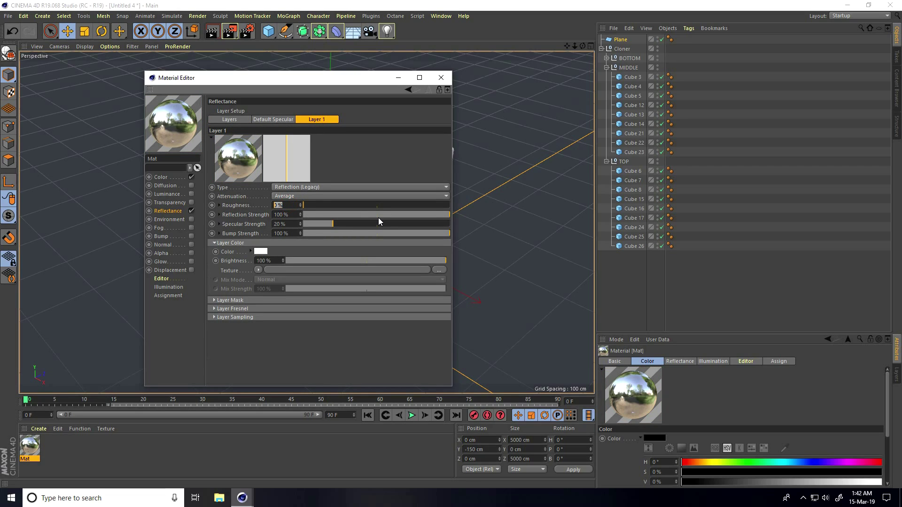
type("10")
key("Return")
double_click(274, 259)
type("35")
key("Return")
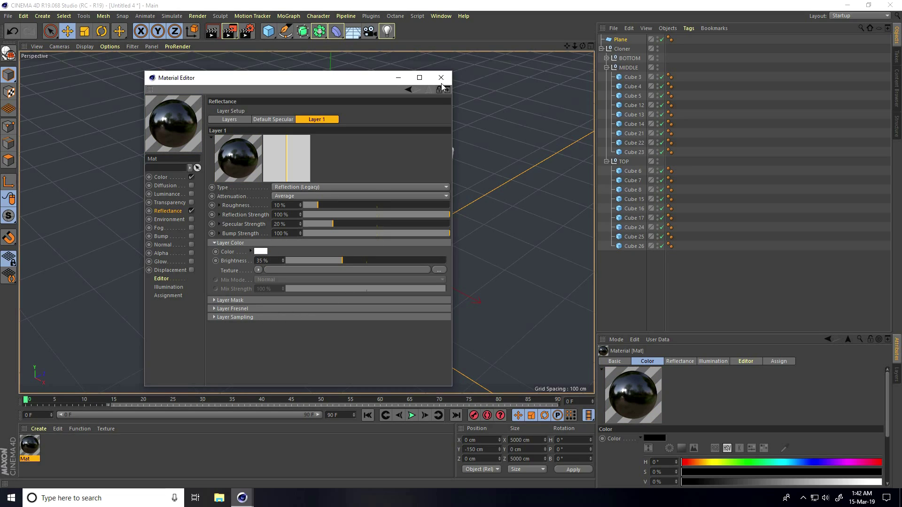
left_click(441, 78)
left_click_drag(30, 448, 150, 282)
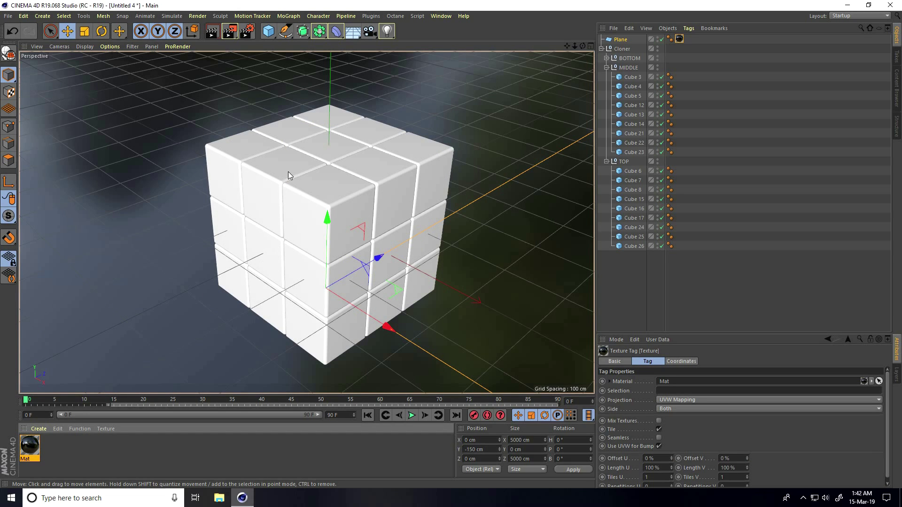
Step: Create material Mat.1 with a Reflection (Legacy) layer using Metal attenuation
double_click(68, 450)
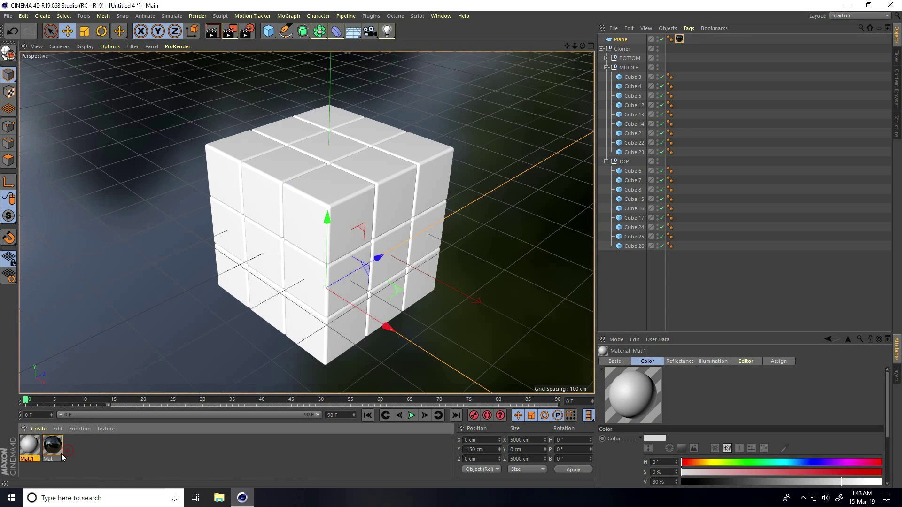
double_click(29, 450)
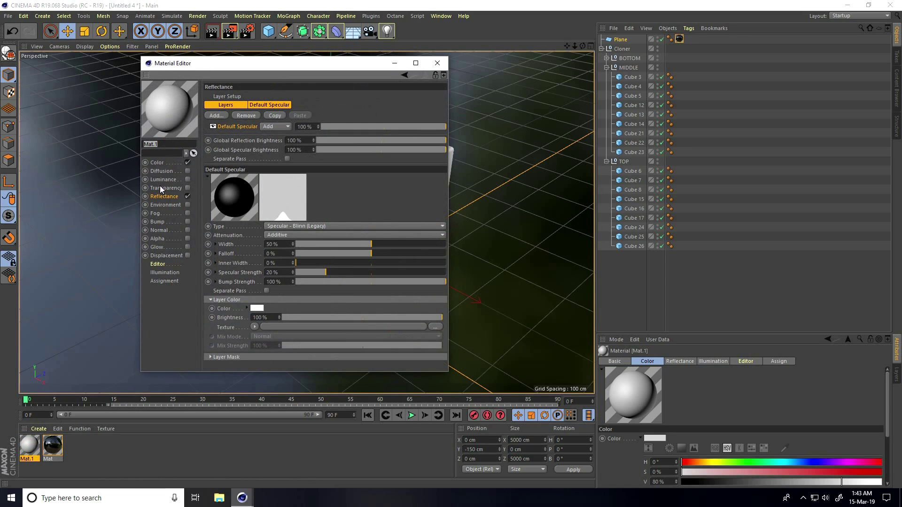
left_click(156, 164)
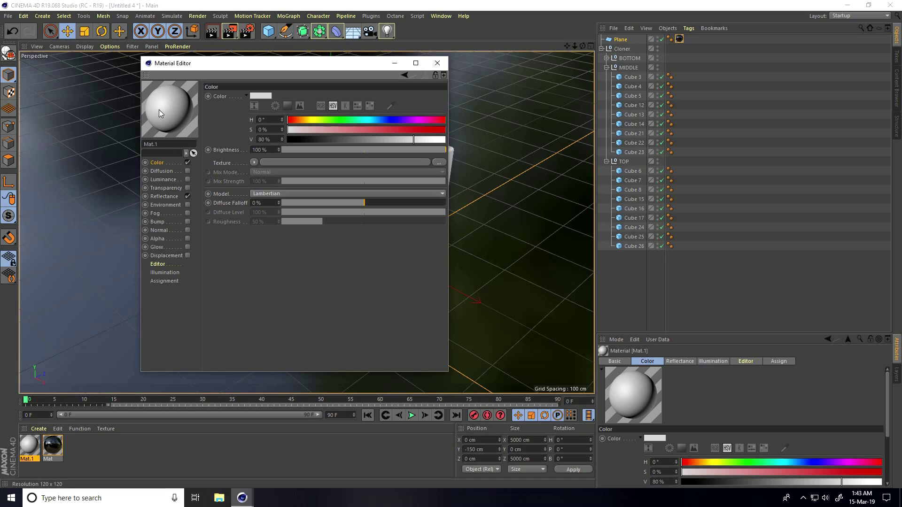
left_click(164, 196)
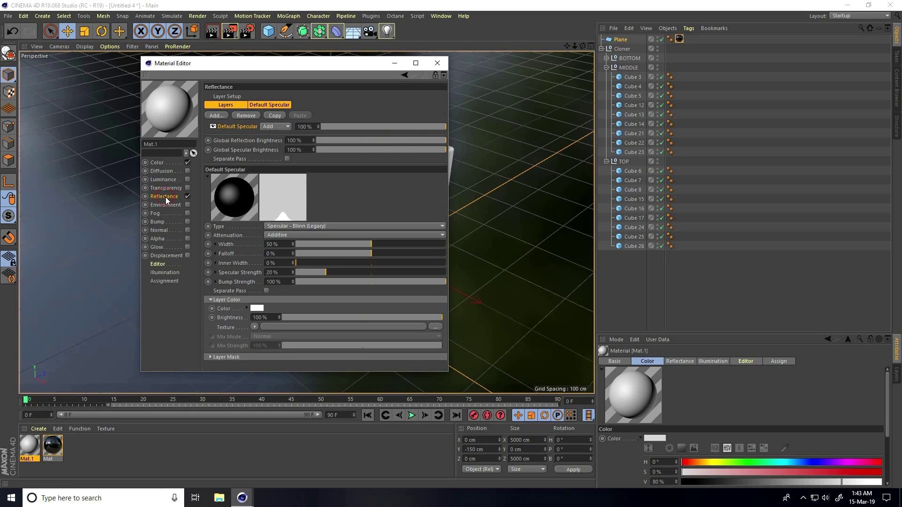
left_click(218, 116)
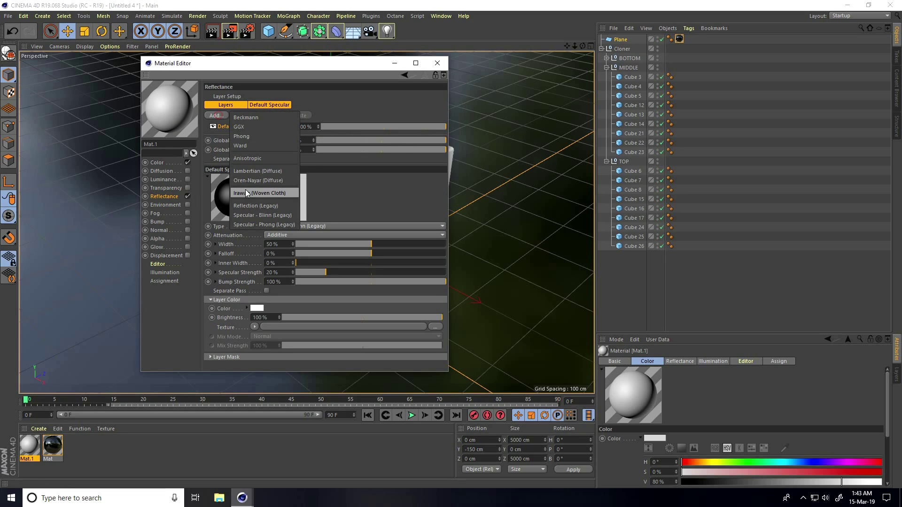
left_click(253, 207)
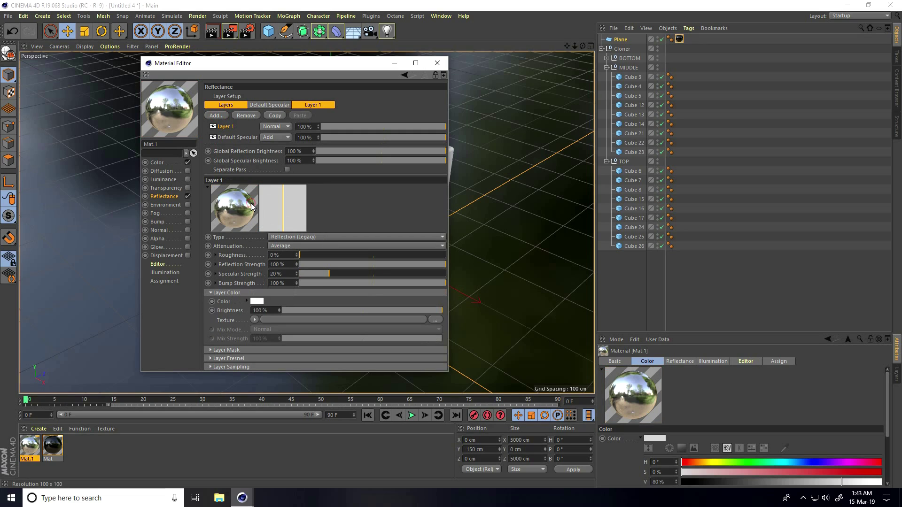
left_click(308, 105)
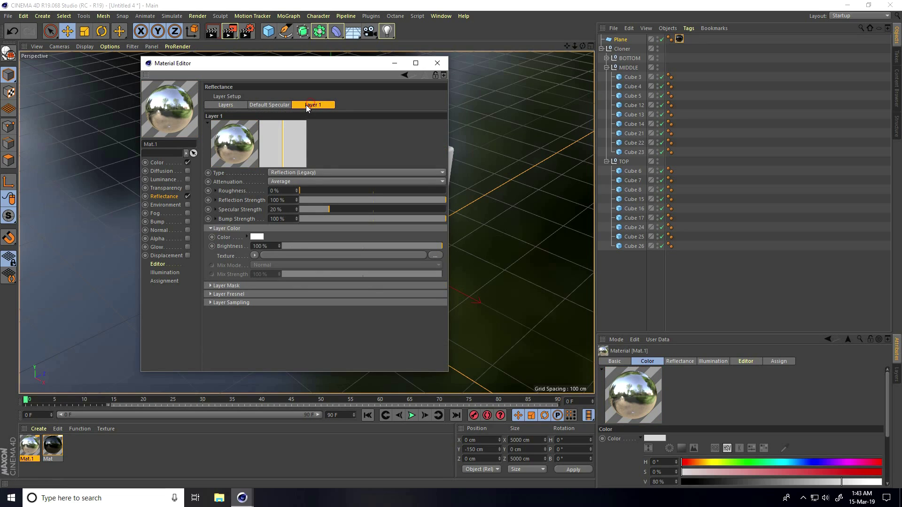
left_click(272, 182)
left_click(283, 219)
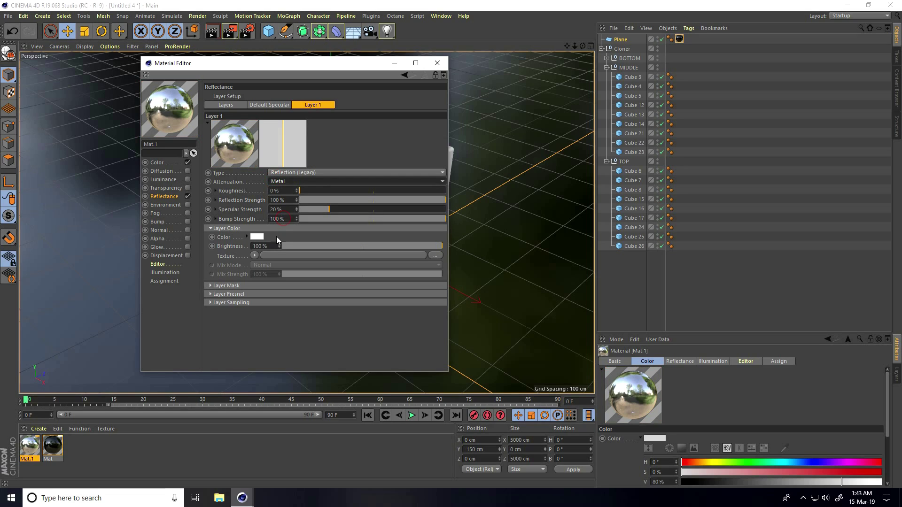
Step: Load the Metal surface shader as the layer texture and set roughness to 5%
left_click(255, 254)
mouse_move(262, 218)
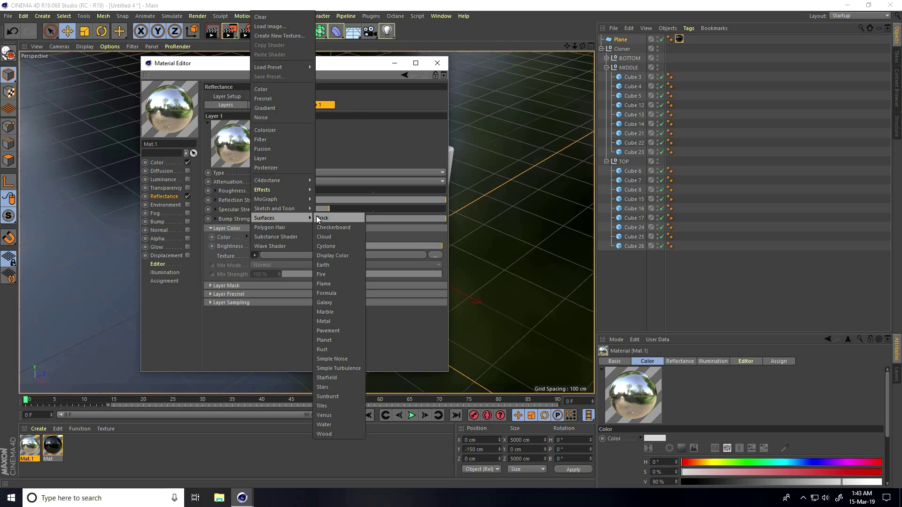
left_click(332, 320)
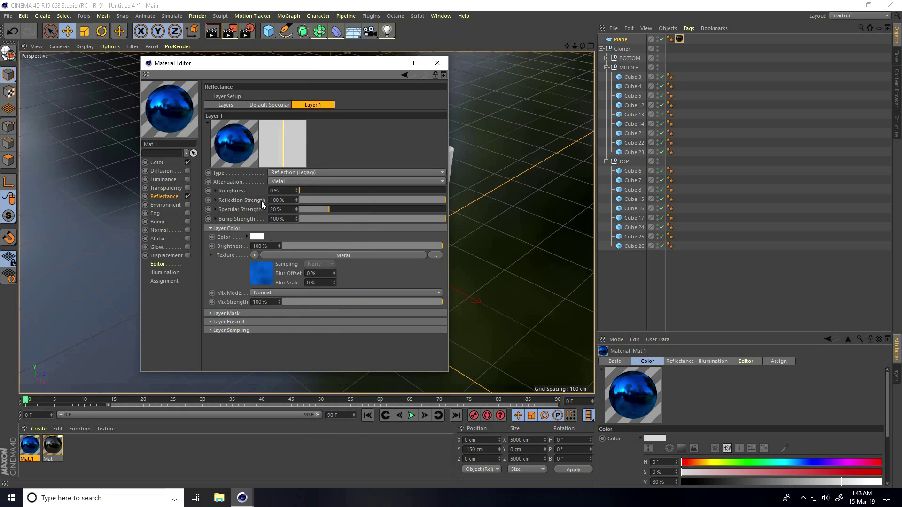
double_click(283, 189)
type("5")
key("Return")
Step: Set the Metal shader gradient's left end to a 65% grey
left_click(261, 273)
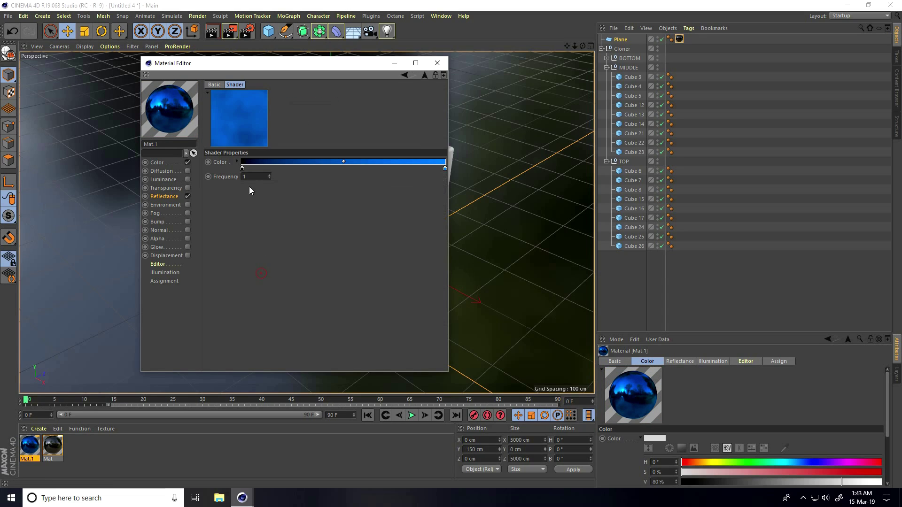
double_click(242, 168)
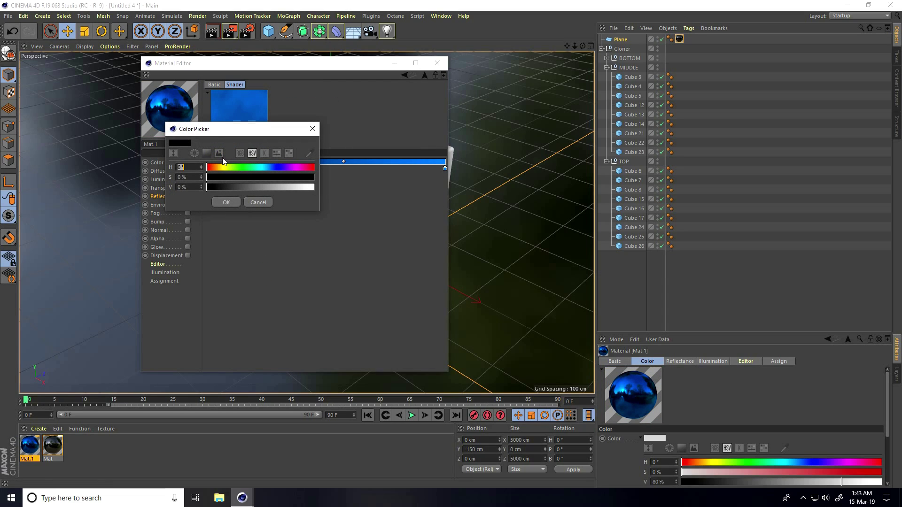
left_click(194, 188)
left_click(188, 167)
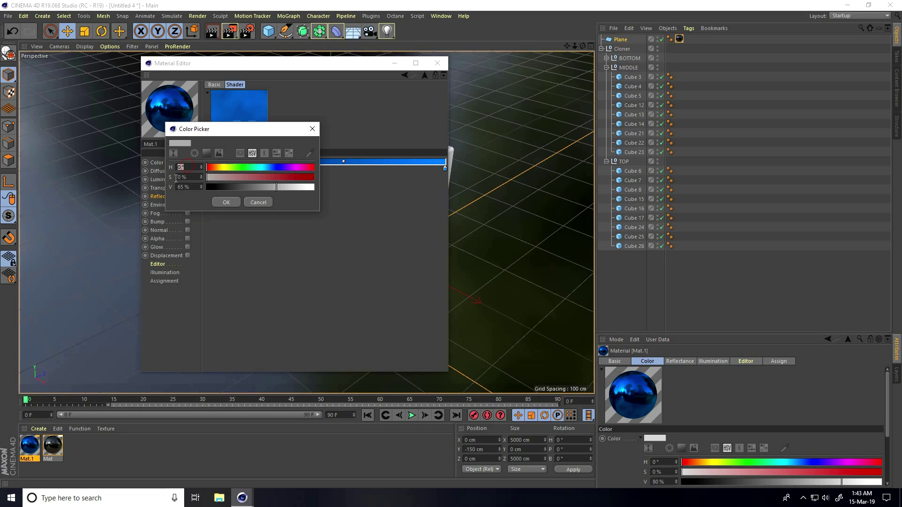
left_click(190, 178)
left_click(195, 187)
left_click(226, 204)
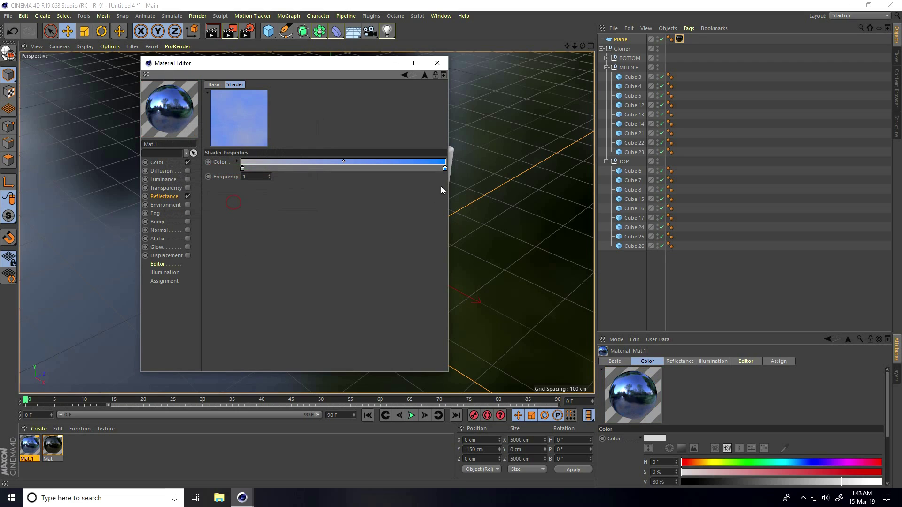
Step: Set the gradient's right end to light grey with 0 saturation and 75% brightness
double_click(445, 169)
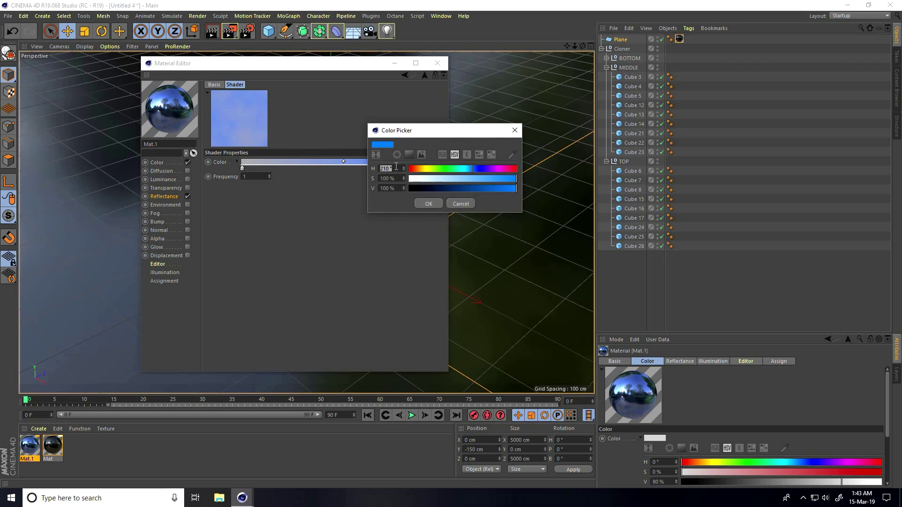
type("0")
key("Tab")
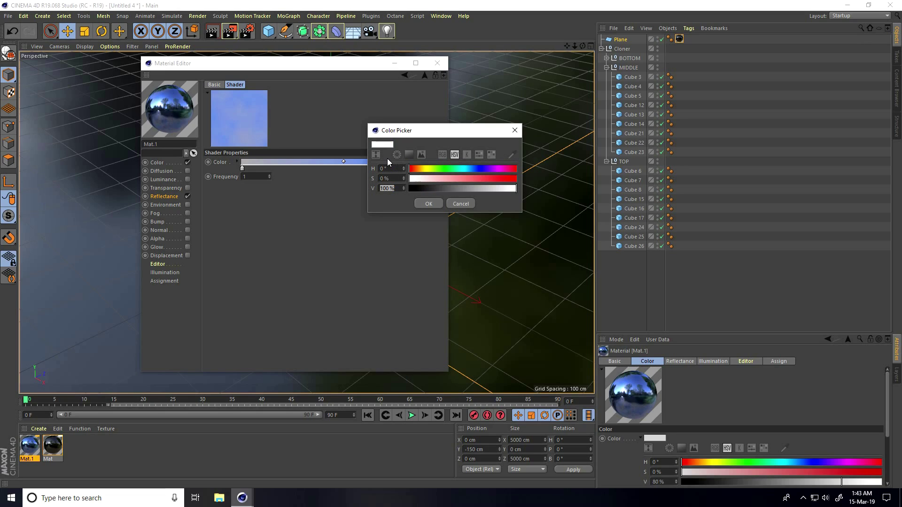
left_click(386, 179)
left_click_drag(394, 178, 367, 182)
key("Tab")
type("75")
left_click(429, 203)
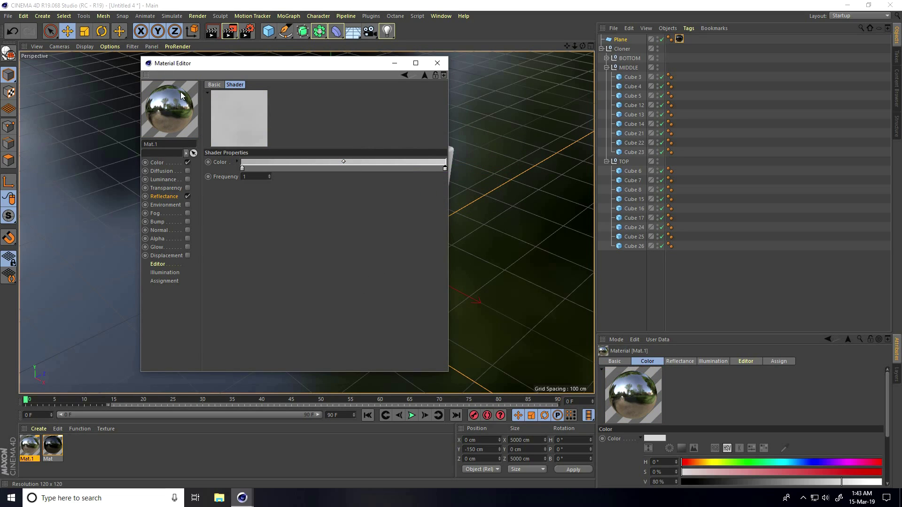
Step: Apply Mat.1 to the cube Cloner, add a Sky object, and create a new material
left_click(437, 63)
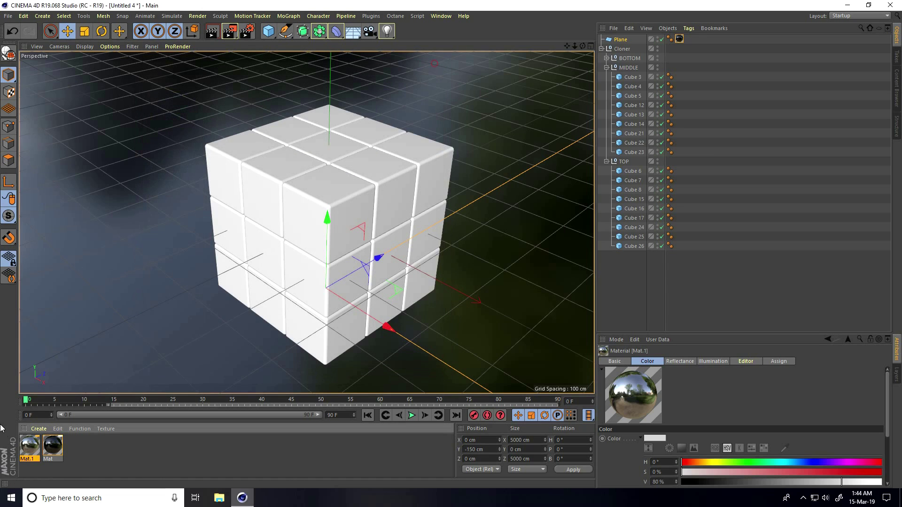
left_click_drag(322, 194, 618, 50)
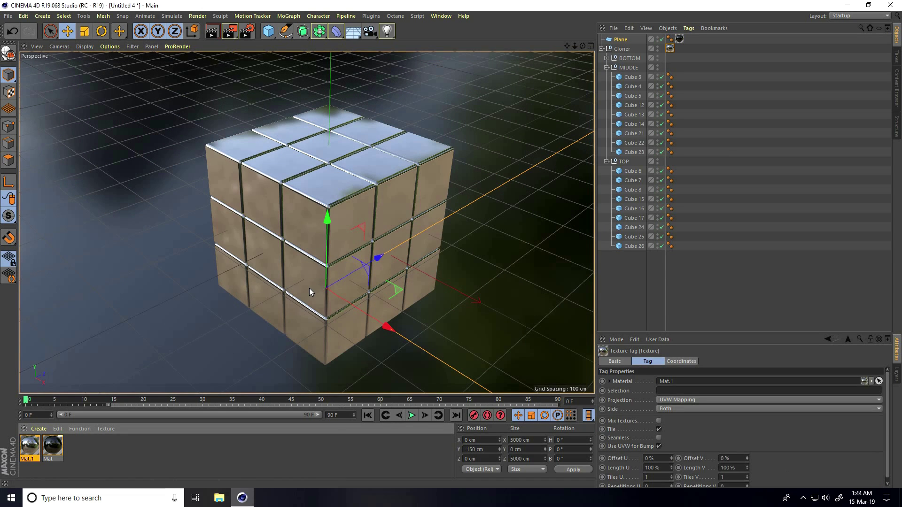
left_click(353, 31)
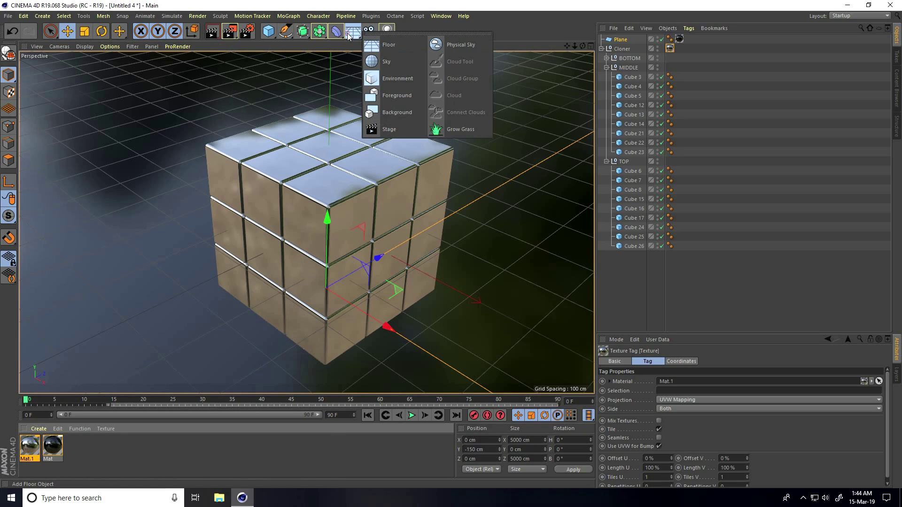
left_click(385, 58)
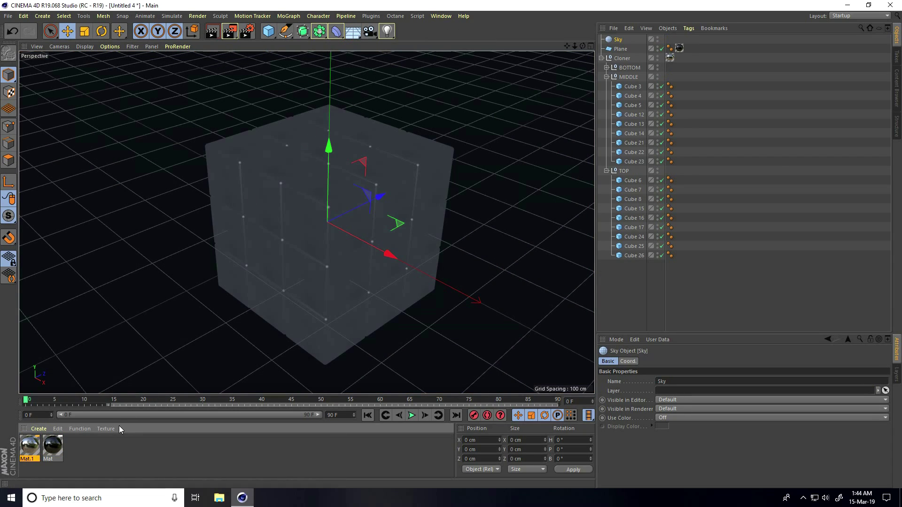
double_click(97, 446)
Step: In Mat.2, disable Color, enable Luminance and load the Hdri Images HDR texture
double_click(29, 446)
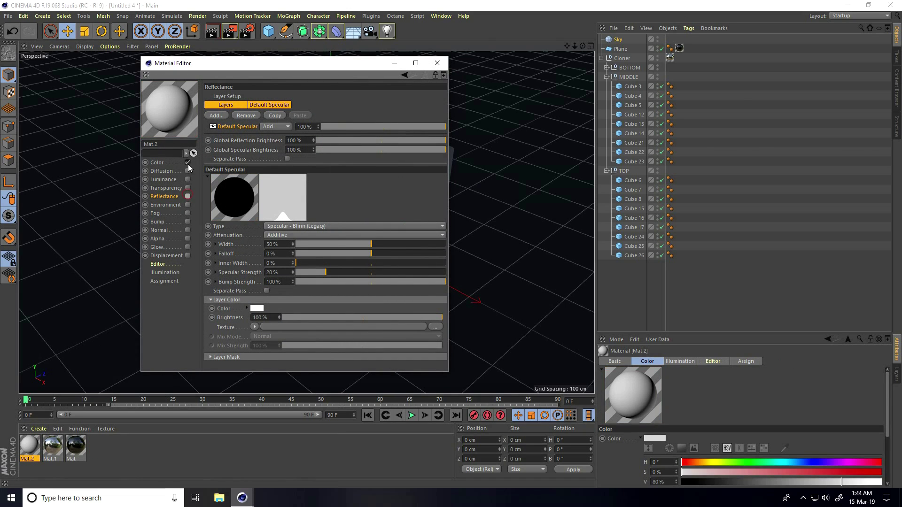
left_click(188, 163)
left_click(187, 180)
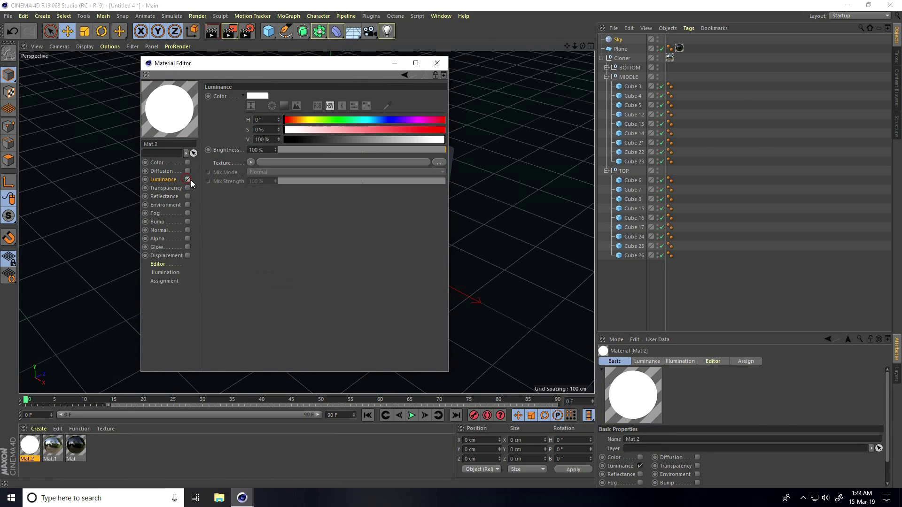
left_click(439, 162)
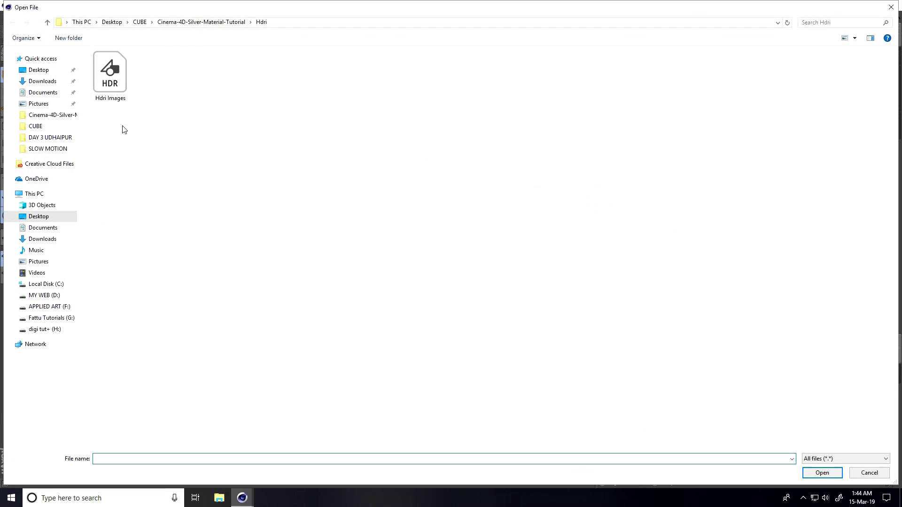
left_click(113, 88)
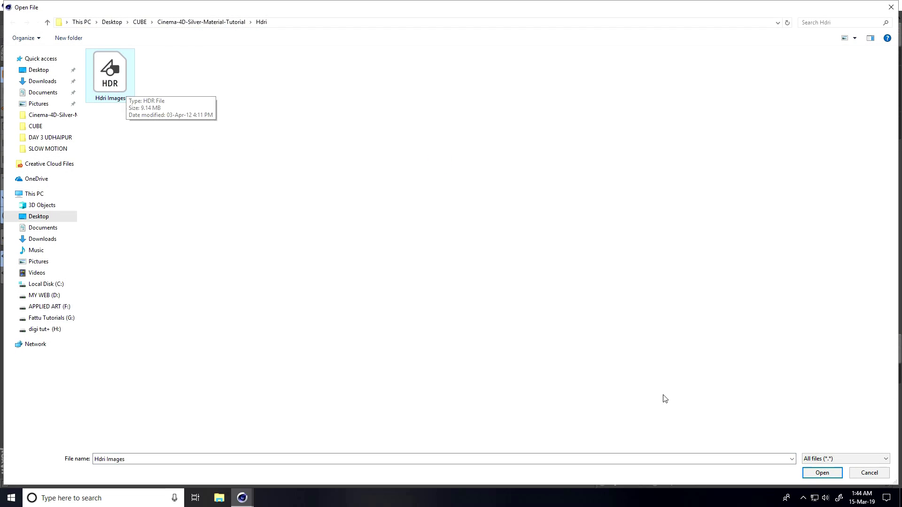
left_click(822, 472)
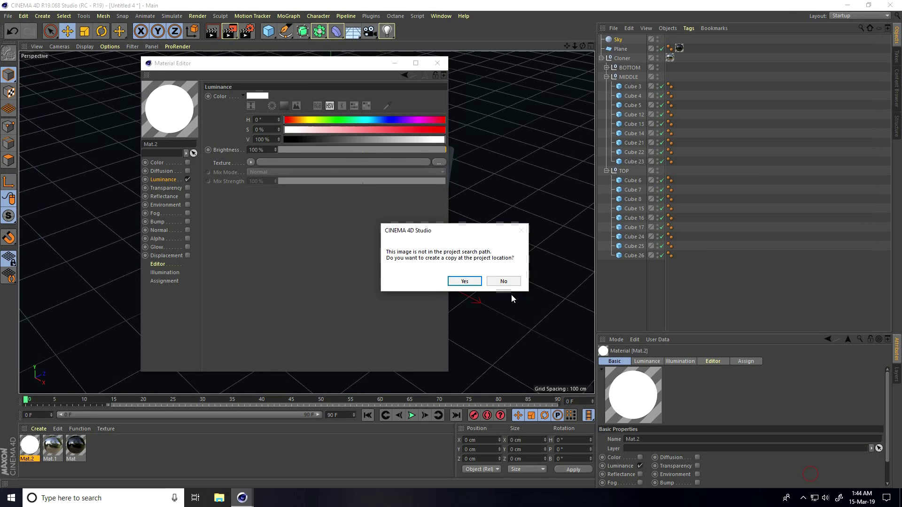
left_click(489, 280)
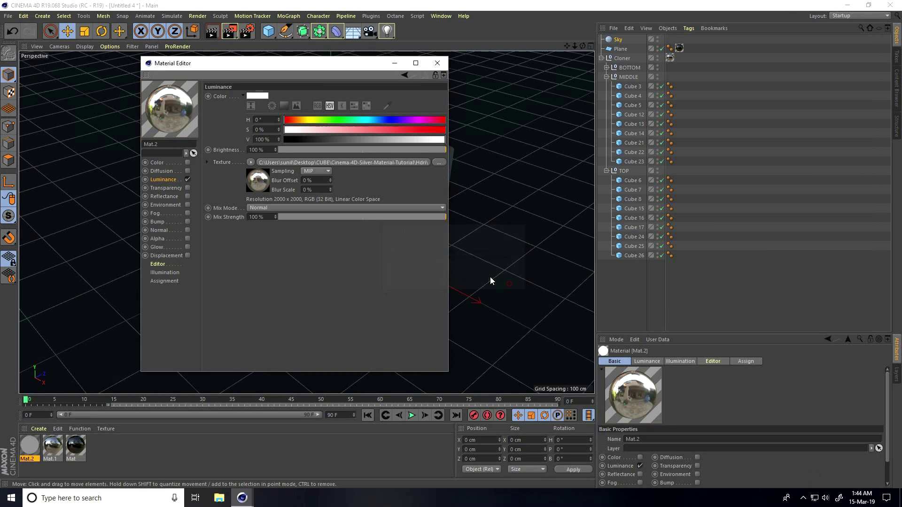
Step: Set luminance brightness to 150% and blur offset to 5%, then apply Mat.2 to the Sky
left_click(249, 151)
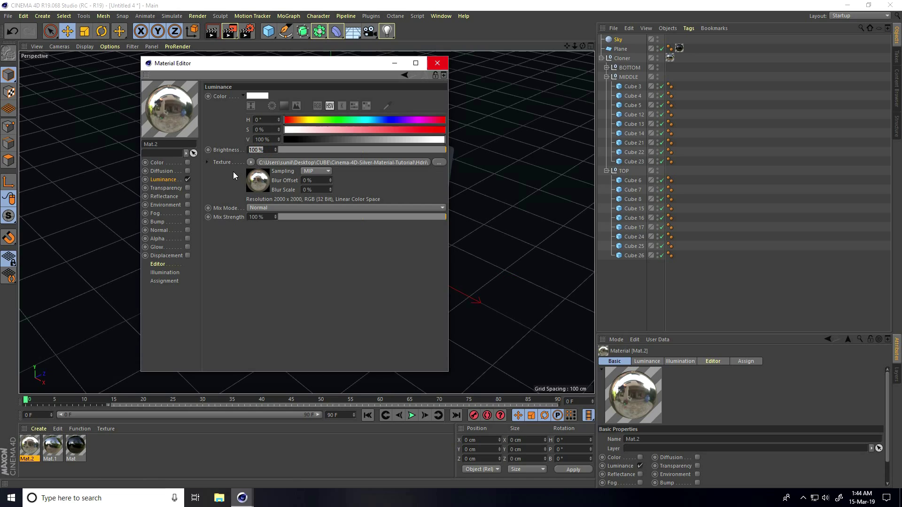
type("150")
key("Return")
left_click(309, 179)
type("5")
key("Return")
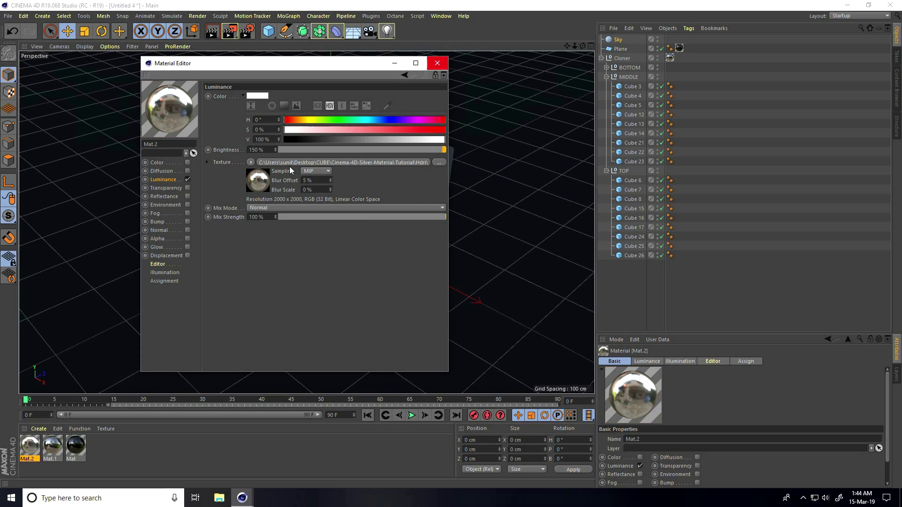
left_click(437, 63)
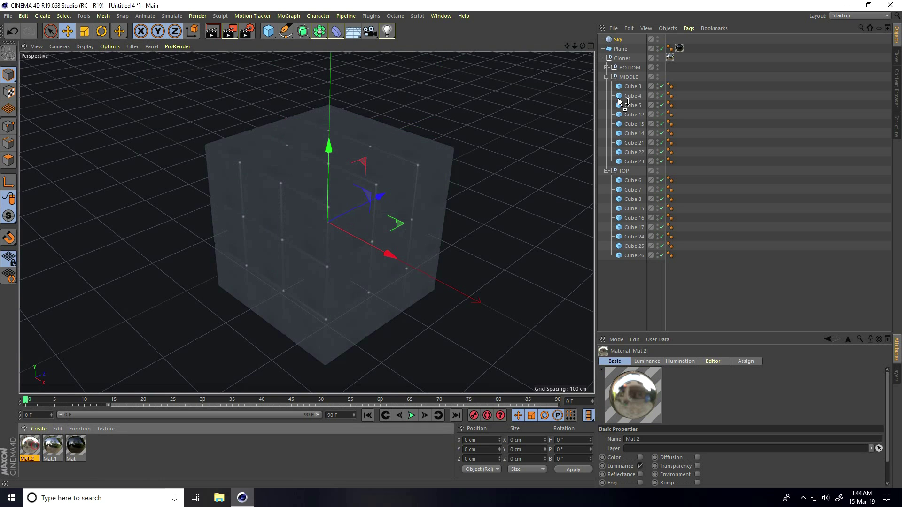
left_click_drag(620, 101, 618, 39)
left_click_drag(284, 243, 266, 239, "alt")
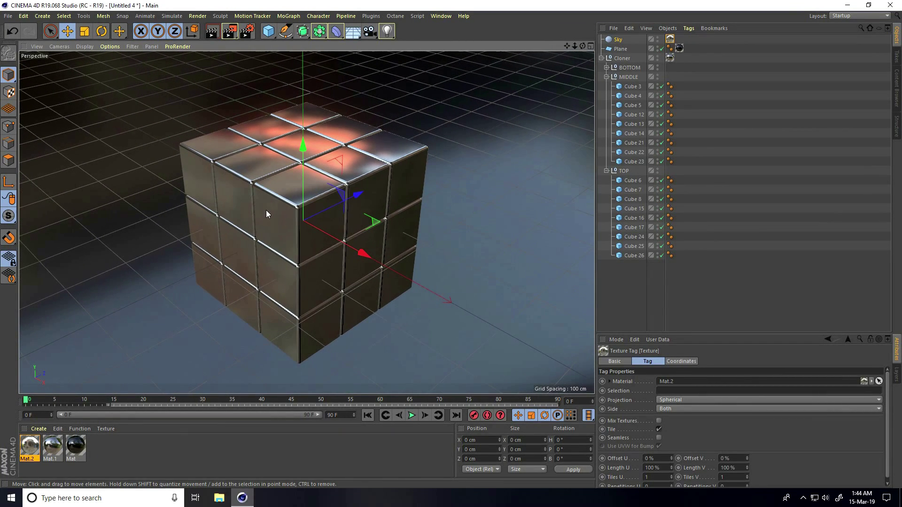
Step: Add Ambient Occlusion and Global Illumination effects in Render Settings
left_click(245, 30)
left_click(70, 172)
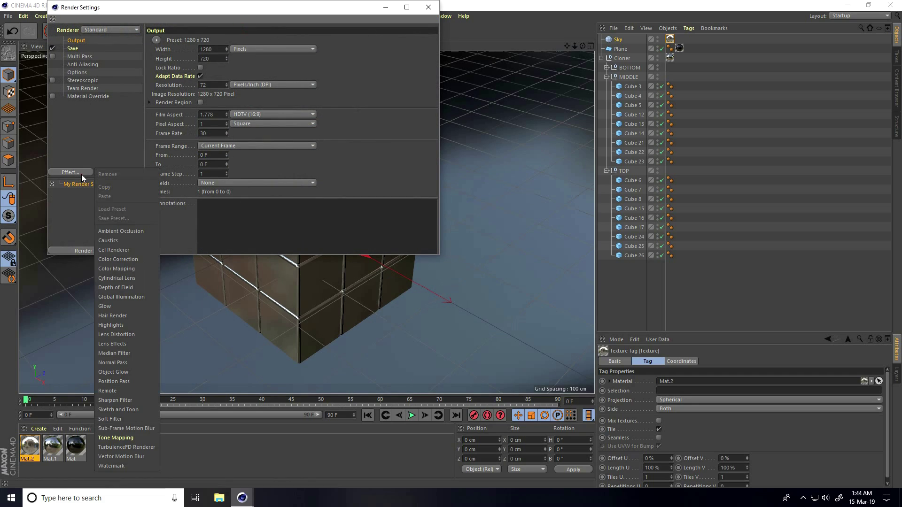
left_click(113, 229)
left_click(71, 172)
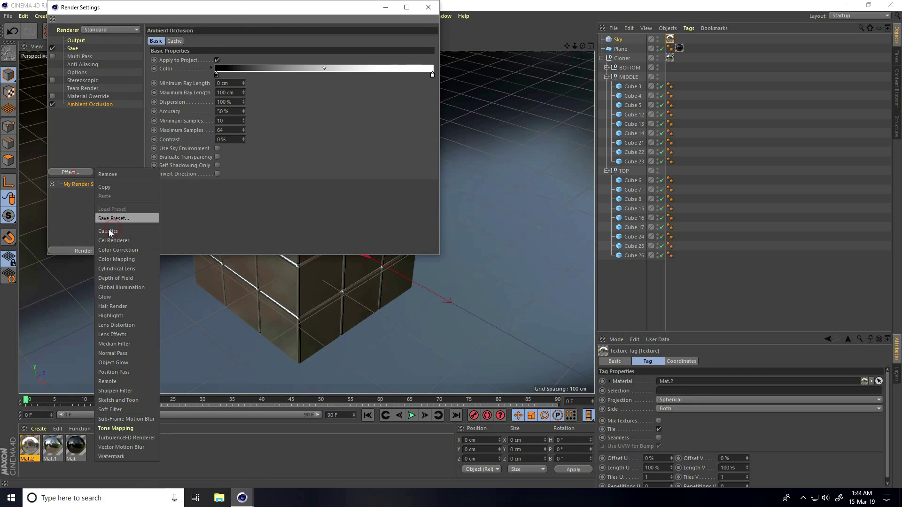
left_click(126, 287)
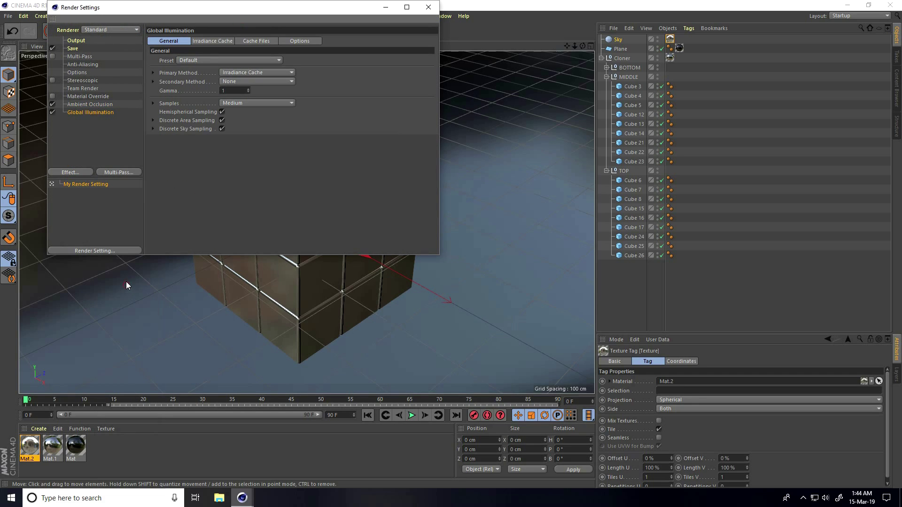
Step: Set anti-aliasing to Best and the save format to JPG, then pick the output location
left_click(84, 64)
left_click(245, 39)
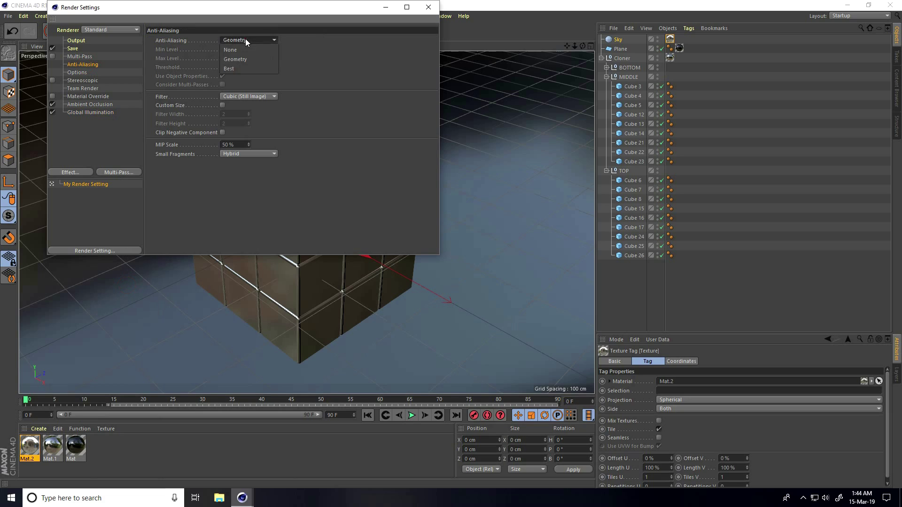
left_click(239, 69)
left_click(74, 49)
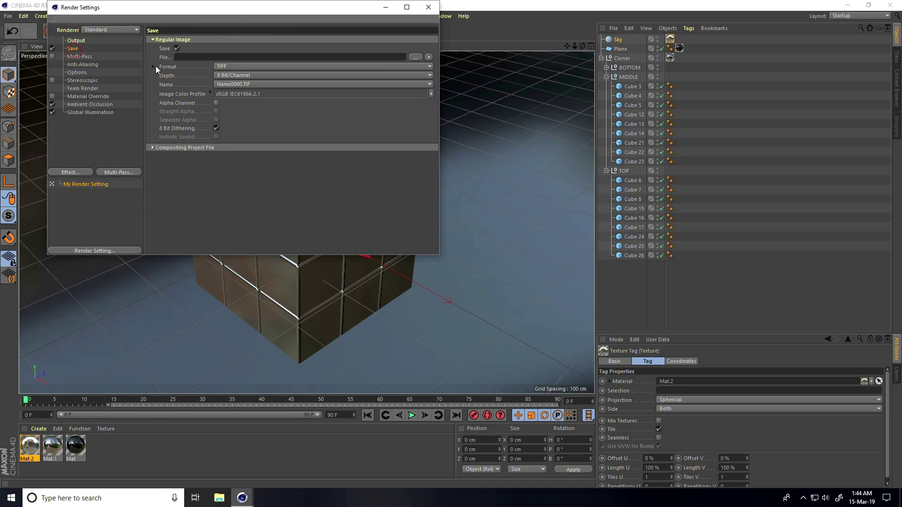
left_click(227, 65)
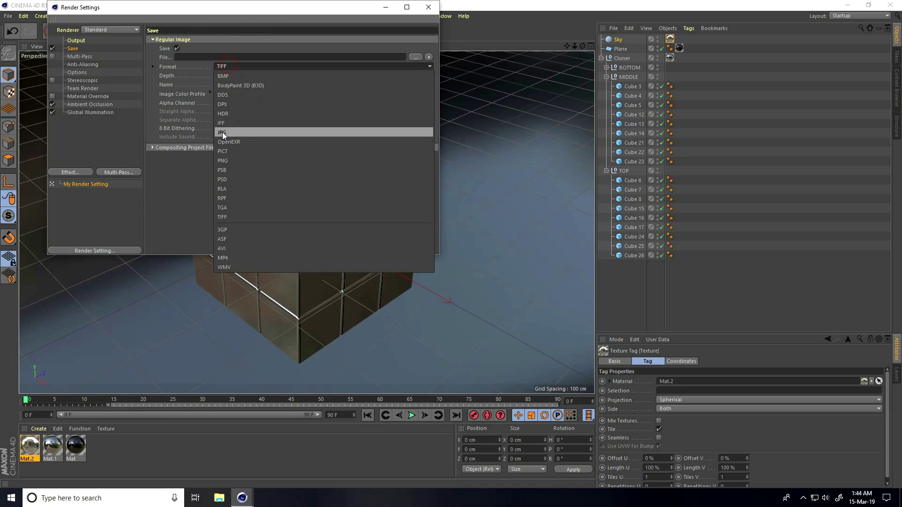
left_click(244, 134)
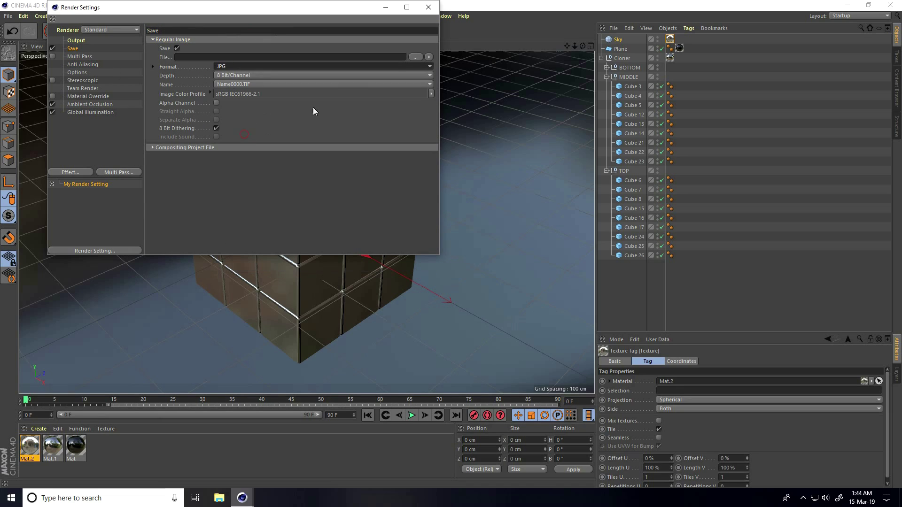
left_click(415, 56)
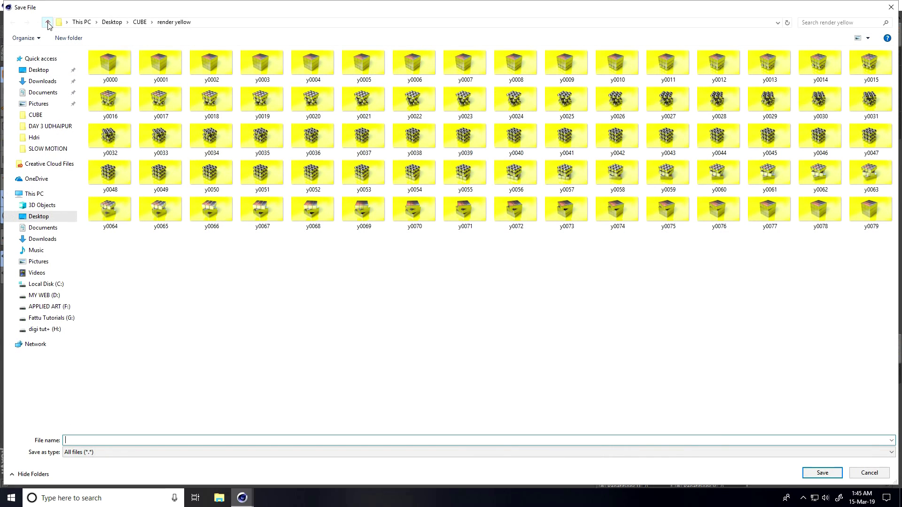
Step: Set the render output path to file 'a' inside a new Desktop folder named renderss
left_click(47, 22)
left_click(38, 70)
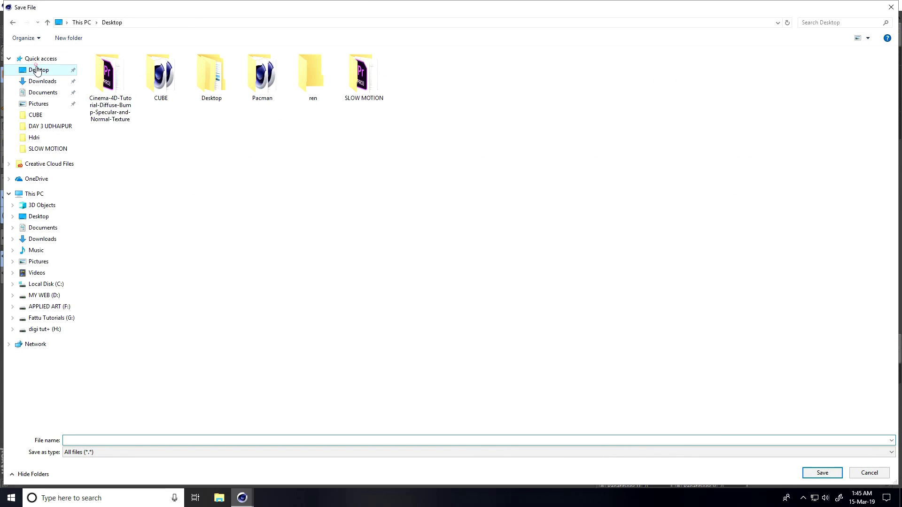
right_click(219, 158)
left_click(258, 266)
left_click(348, 268)
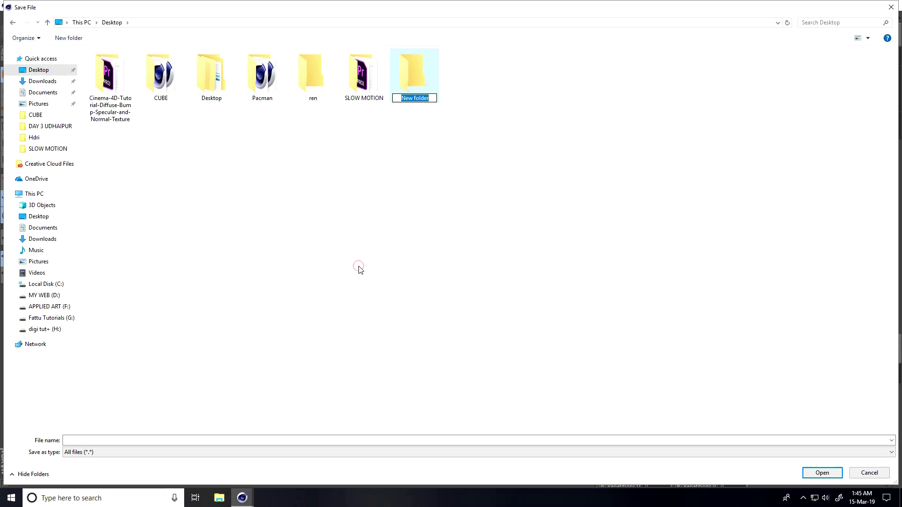
type("renderss")
key("Return")
key("Return")
left_click(352, 441)
type("a")
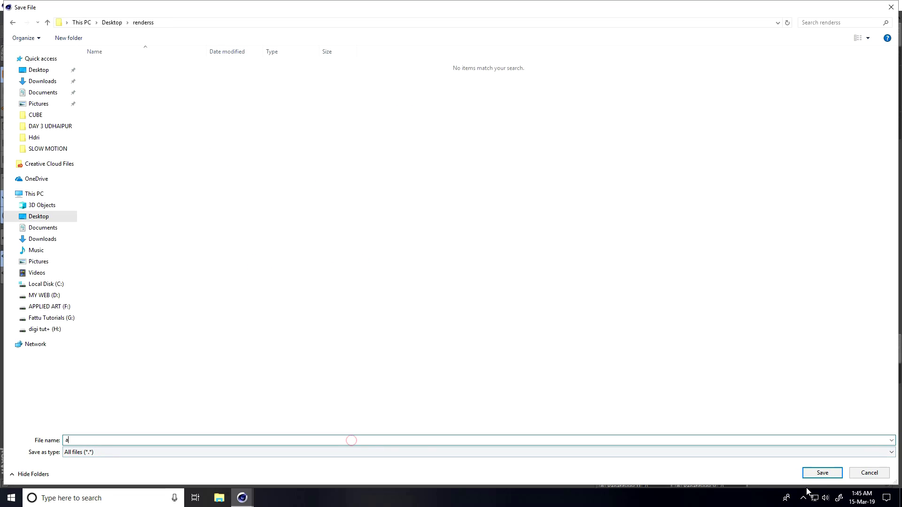
left_click(808, 473)
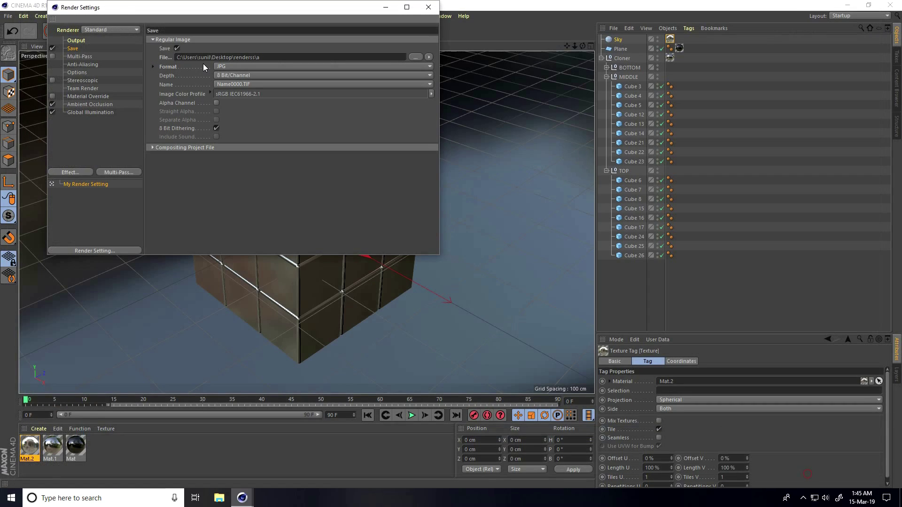
Step: Use the HDTV 1080 29.97 output preset and render All Frames
left_click(75, 40)
left_click(156, 40)
mouse_move(182, 68)
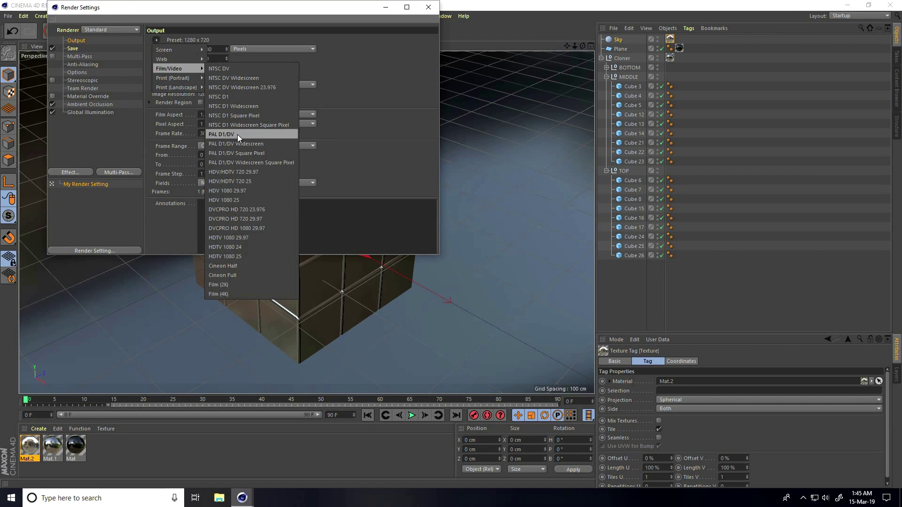
left_click(244, 238)
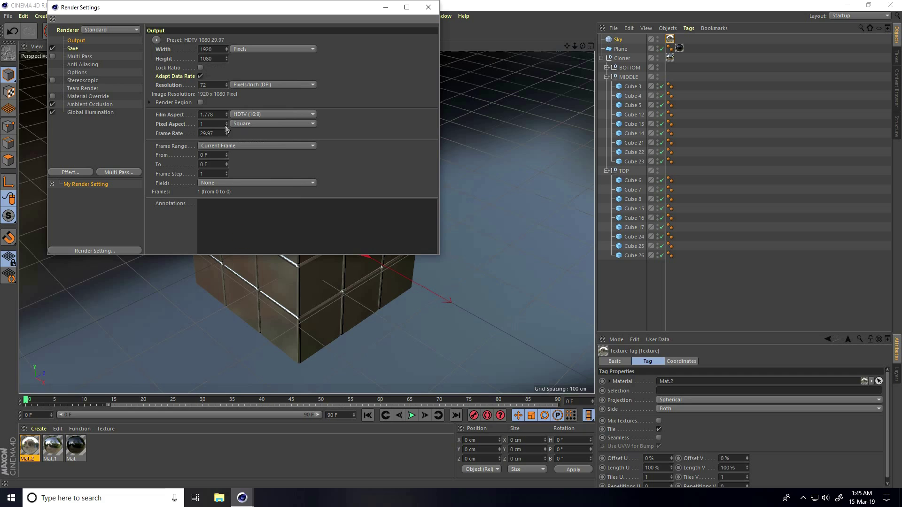
left_click(226, 146)
left_click(224, 176)
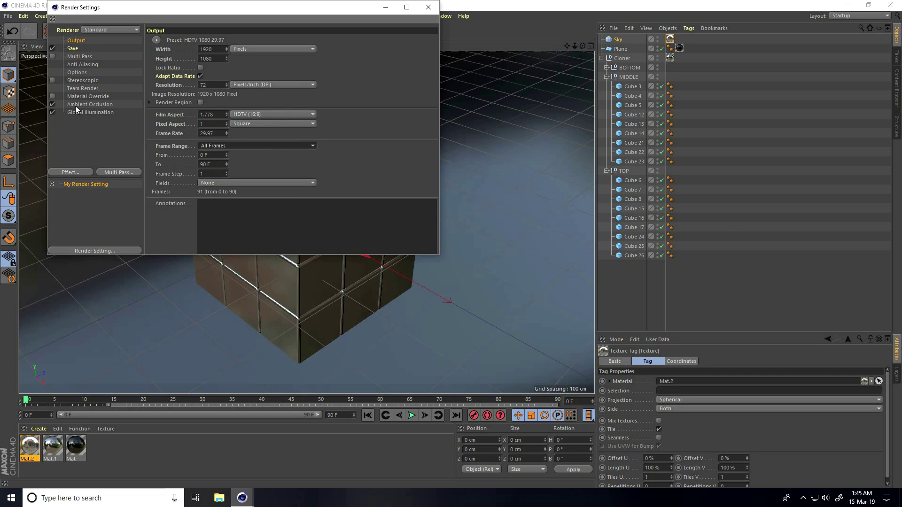
left_click(428, 7)
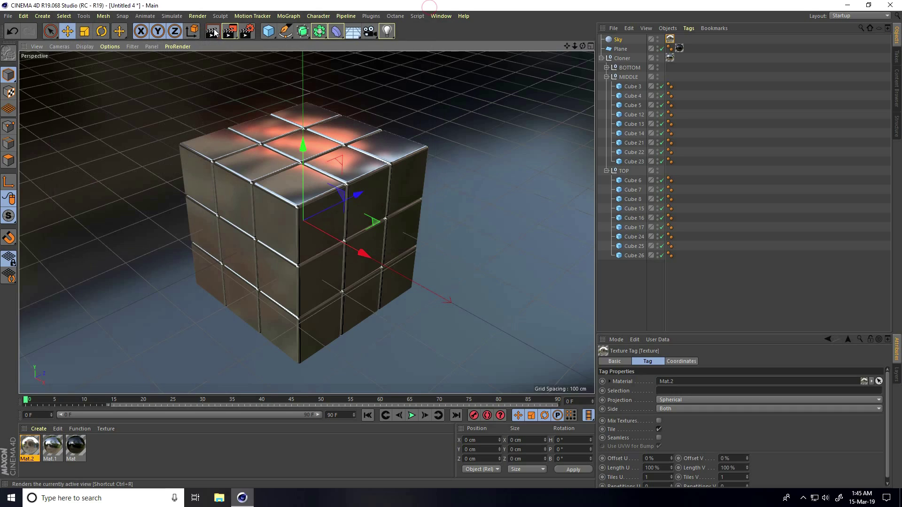
Step: Test-render the chrome cube block, then re-render at frame 41 with the cubes rounded into spheres
left_click(212, 32)
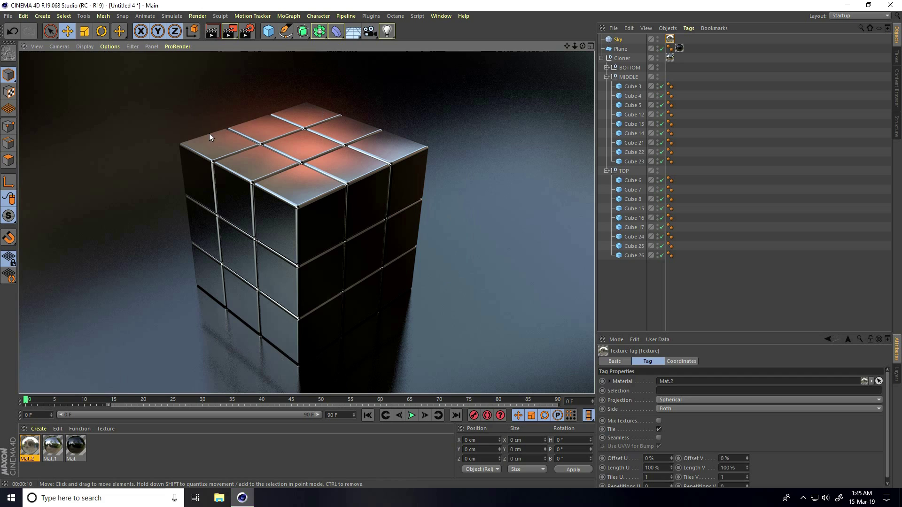
left_click(268, 399)
left_click(211, 31)
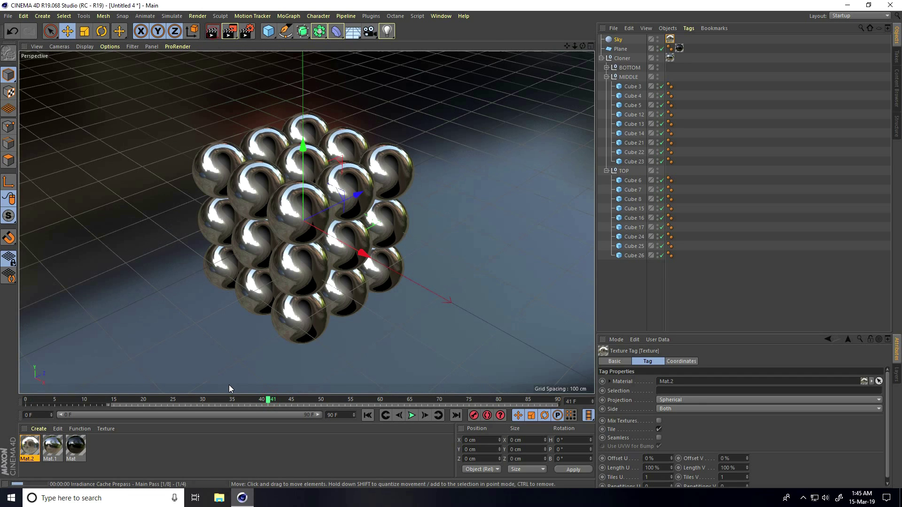